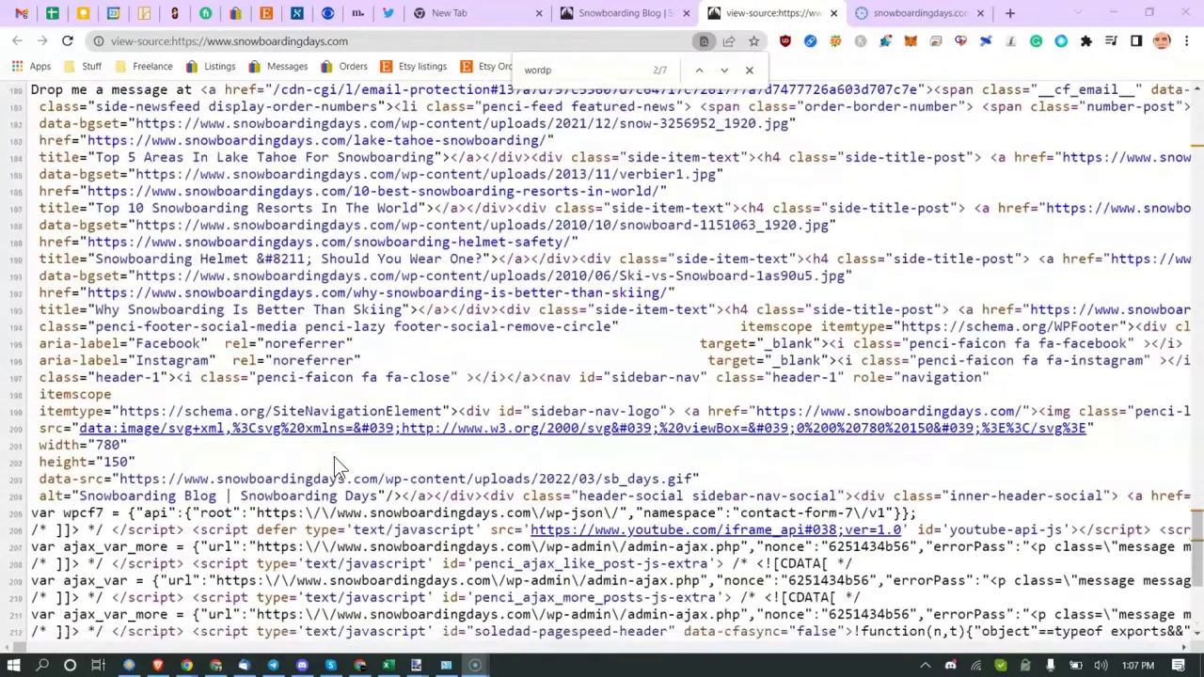
Step: Scroll through the page source and clear the text selection
scroll(334, 456, "down", 3)
left_click(475, 546)
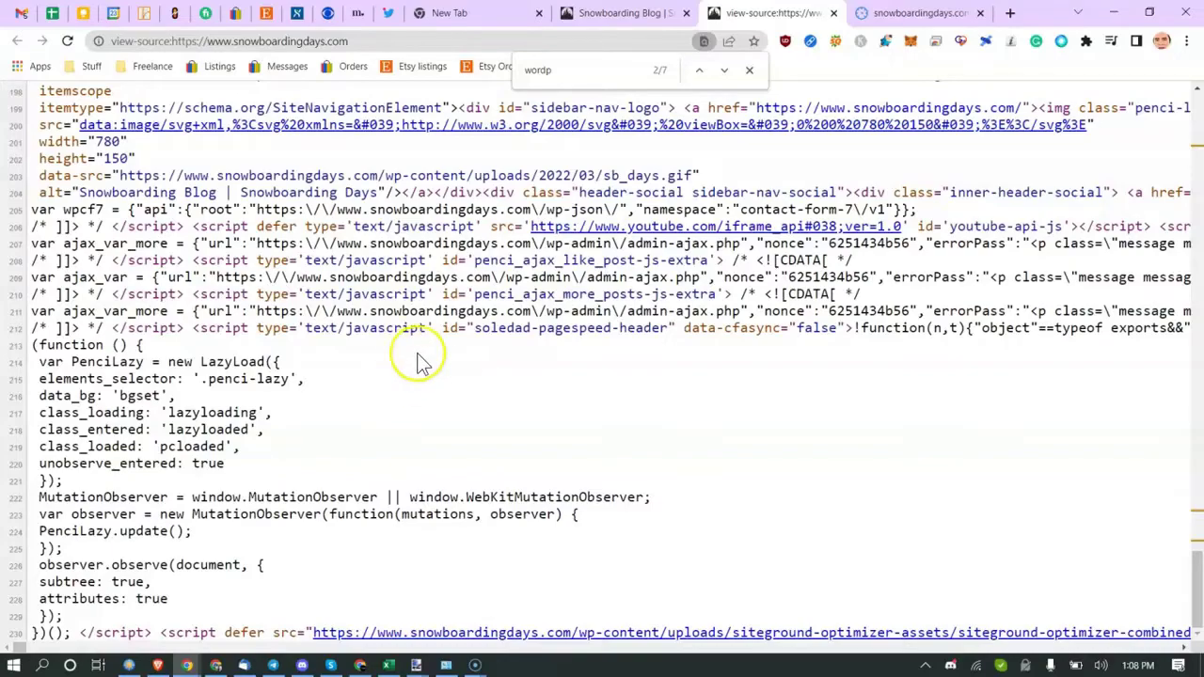
scroll(461, 362, "up", 8)
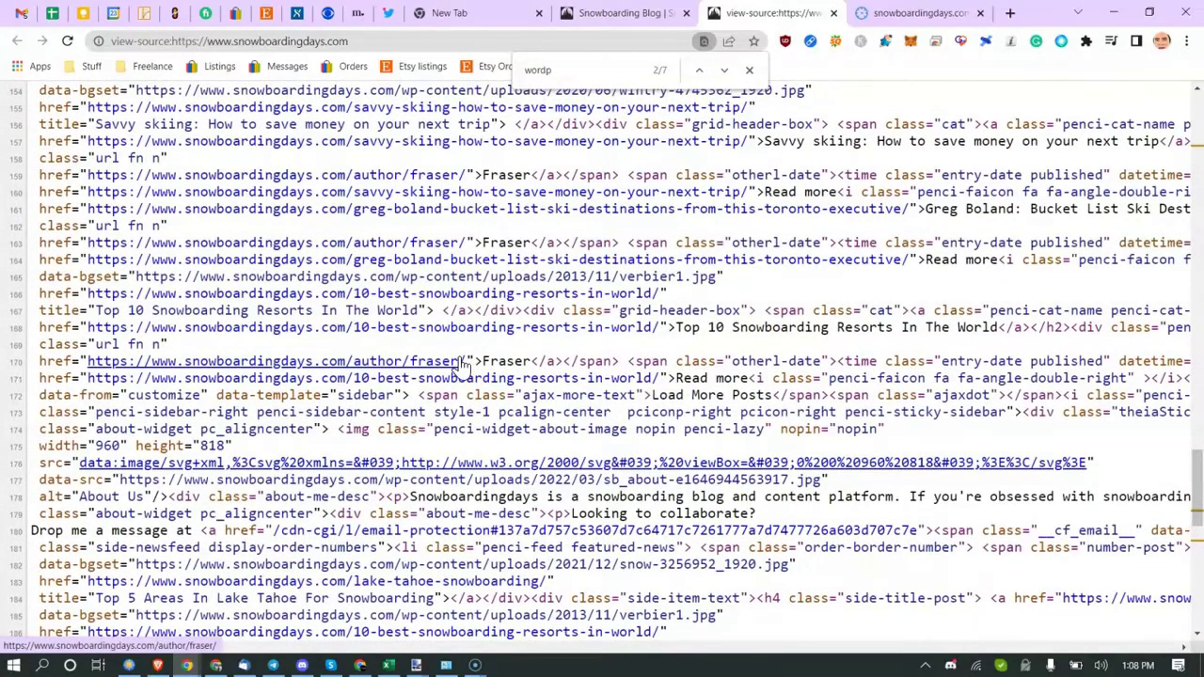
scroll(470, 376, "up", 5)
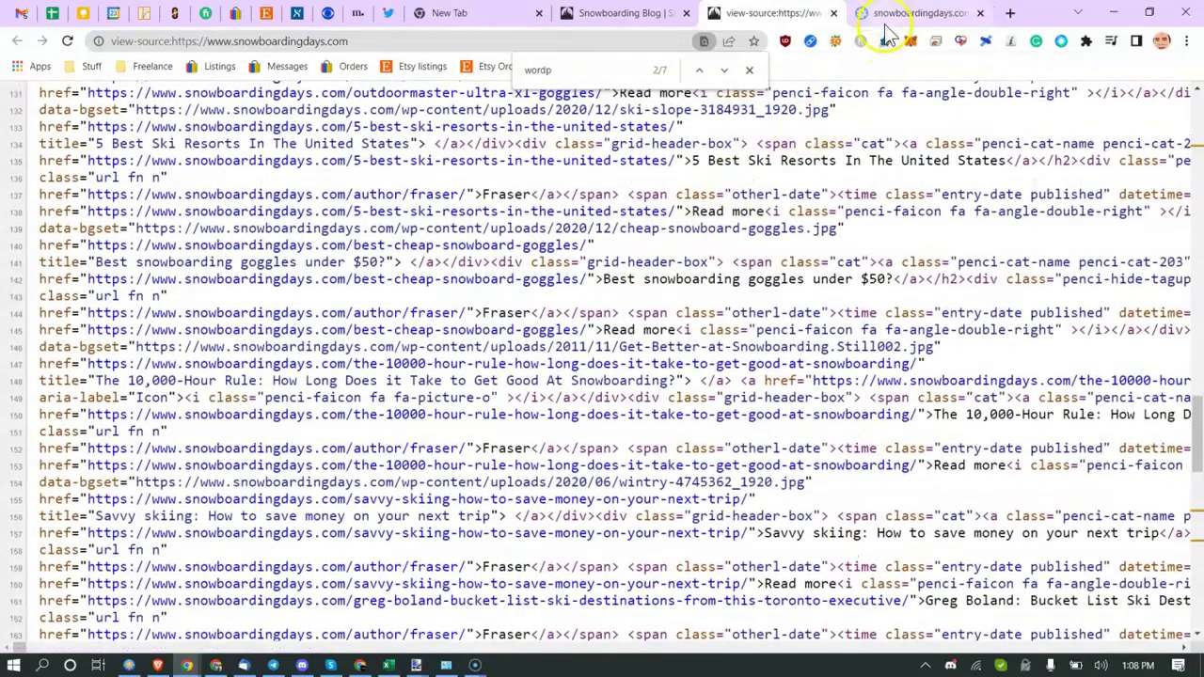
Step: Check the WebPageTest results, then select the snowboarding blog's address in its tab
left_click(889, 15)
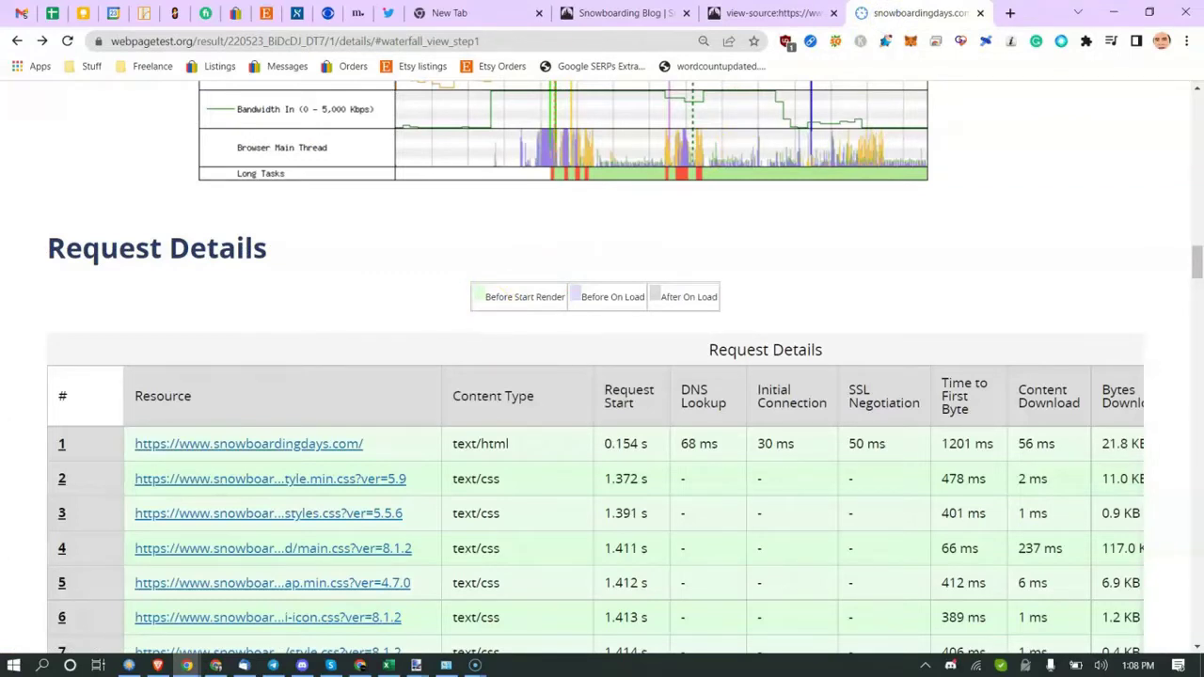
scroll(474, 223, "up", 15)
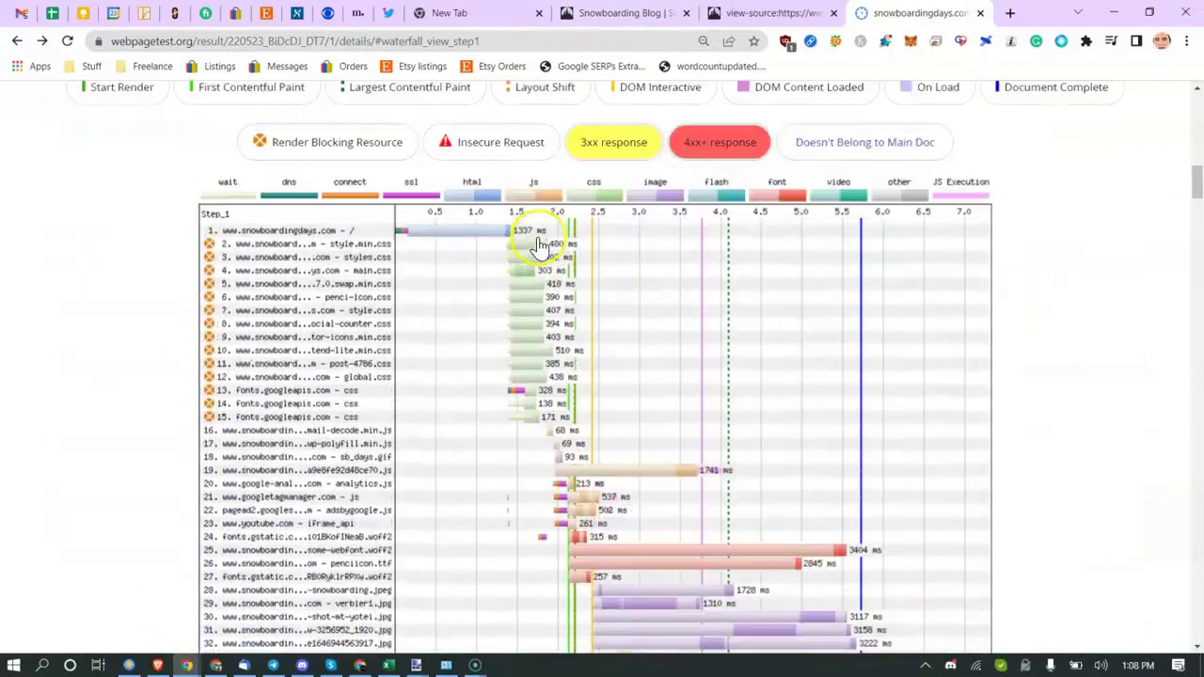
scroll(598, 227, "up", 3)
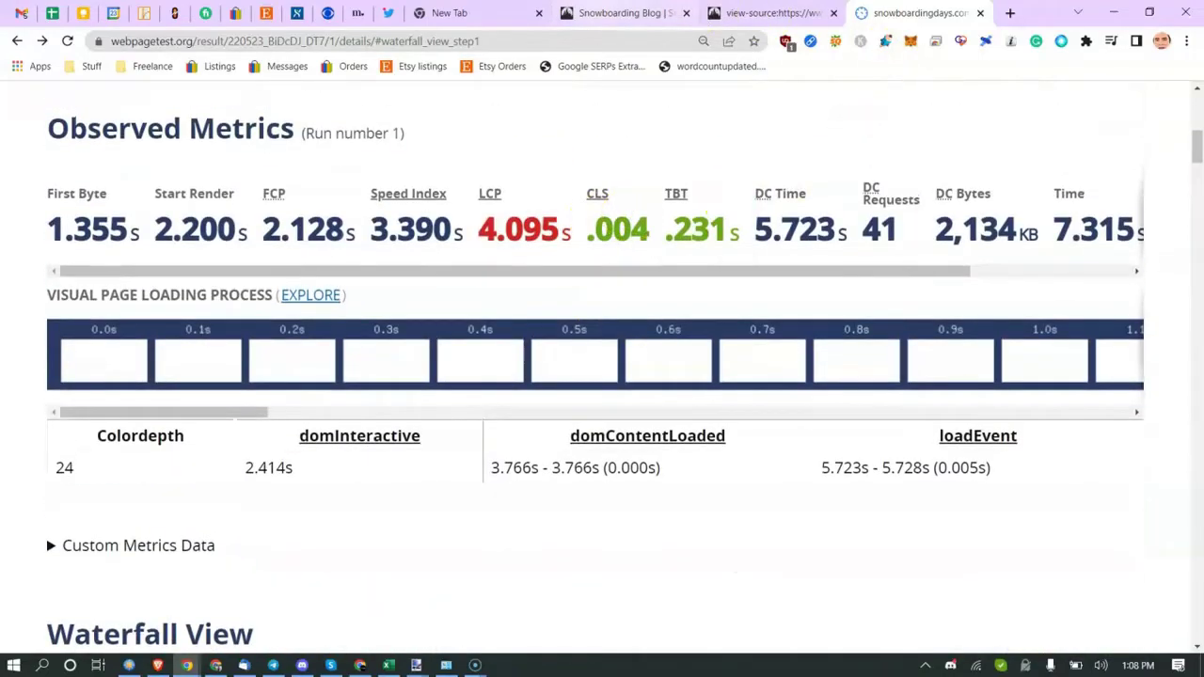
left_click(621, 12)
left_click(156, 40)
Step: Copy the snowboardingdays.com address and load it in a new incognito window
right_click(156, 39)
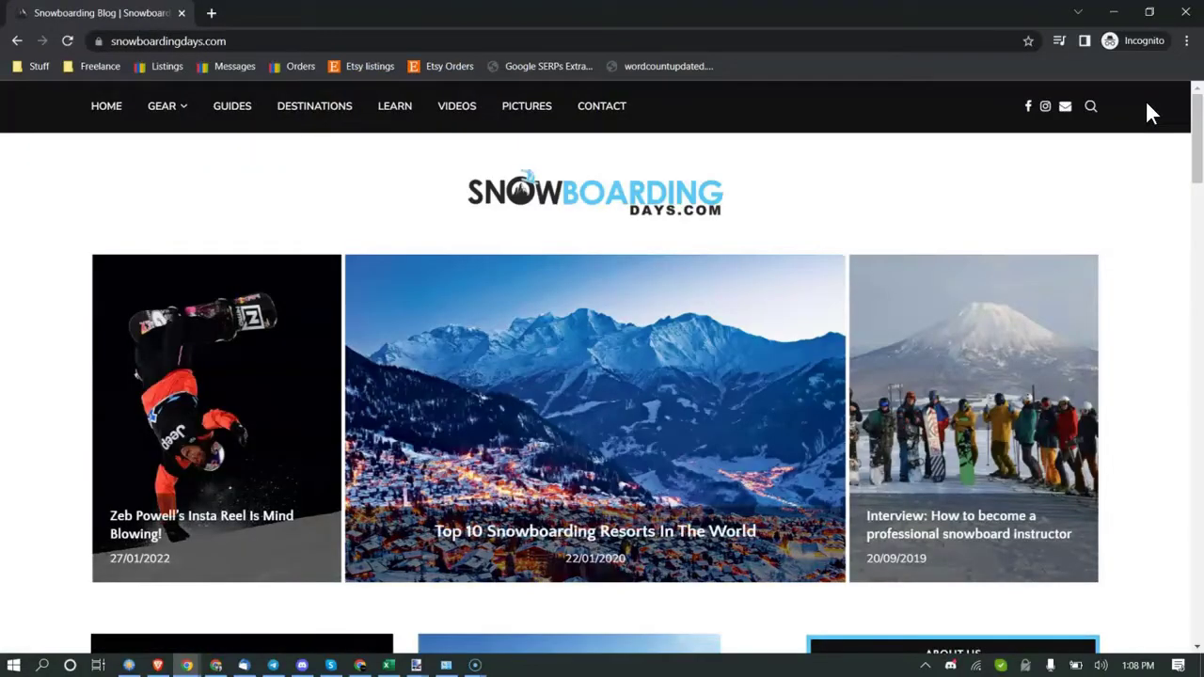
left_click(1183, 14)
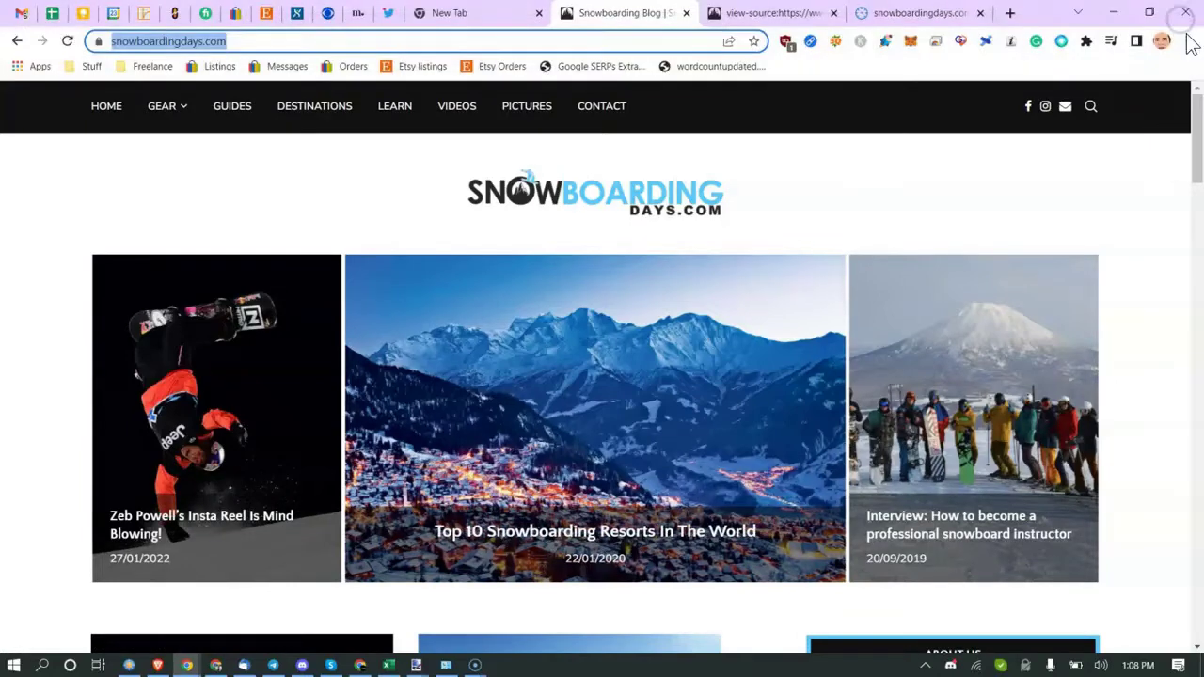
left_click(1186, 41)
left_click(1127, 102)
key("ctrl+v")
key("Return")
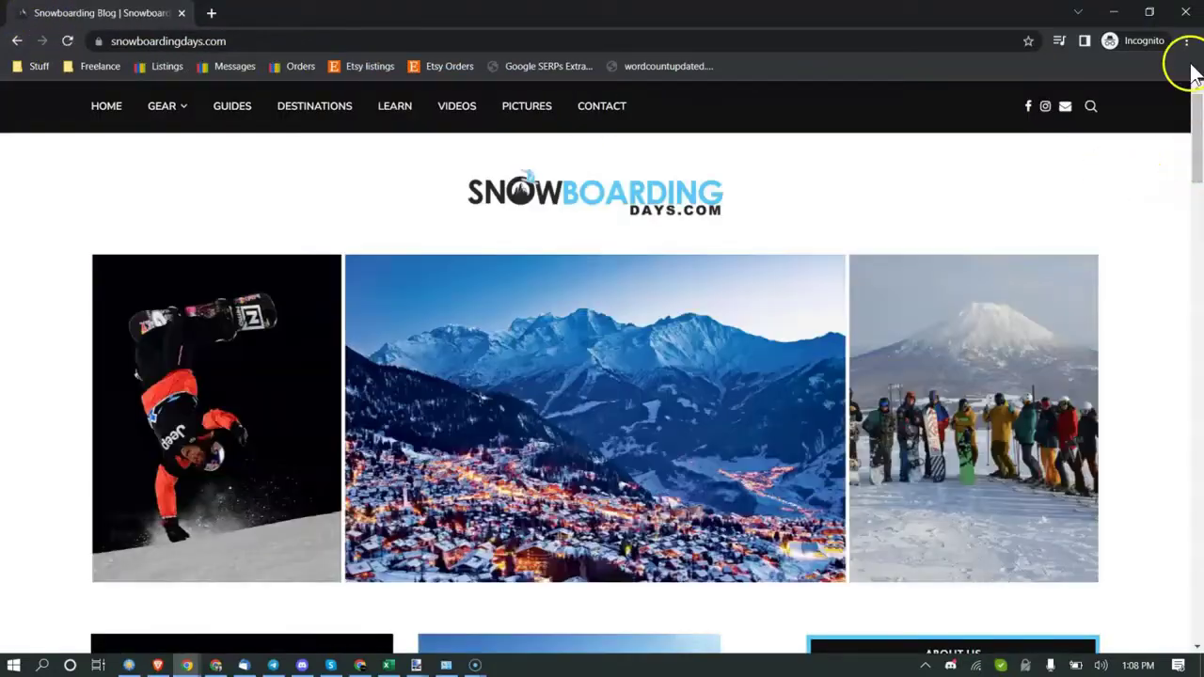
Step: Open another incognito window and visit norzer.me
left_click(1187, 41)
left_click(1160, 99)
type("norzer.me")
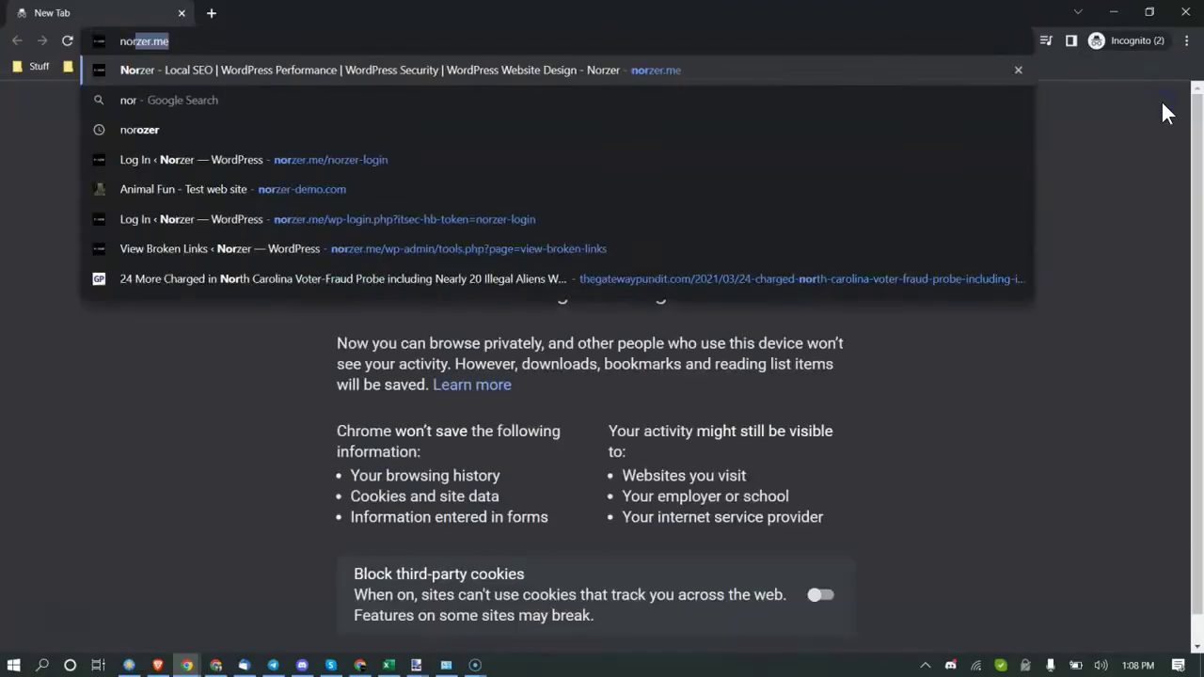
key("Return")
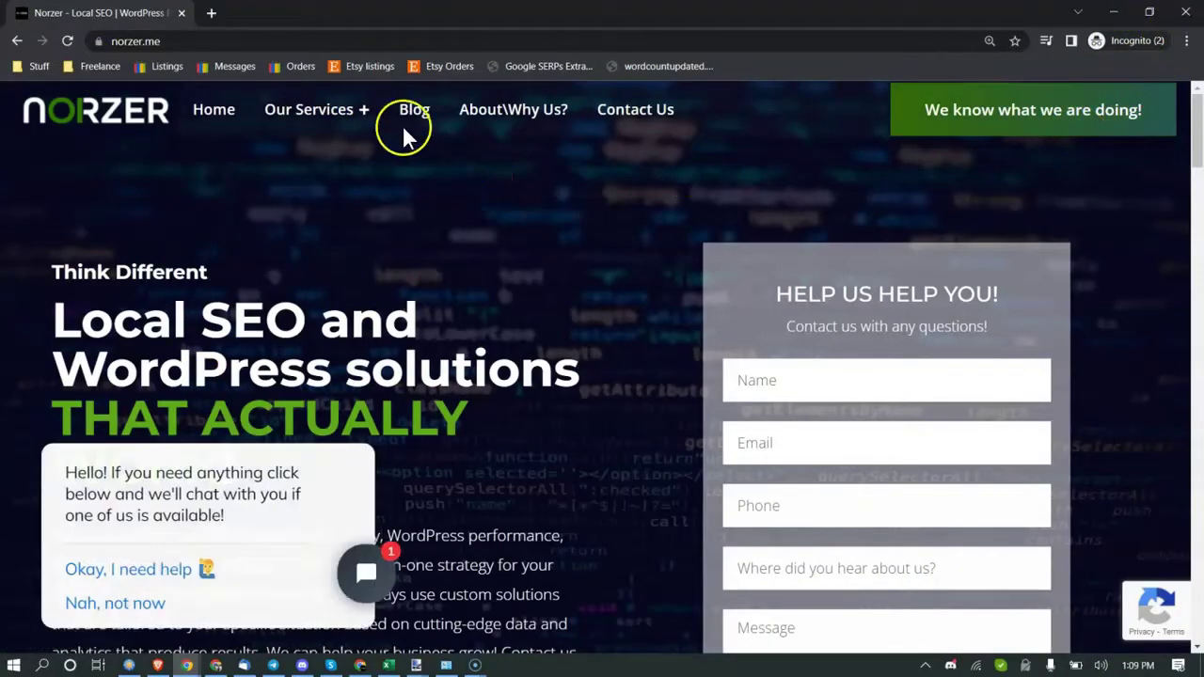
mouse_move(341, 124)
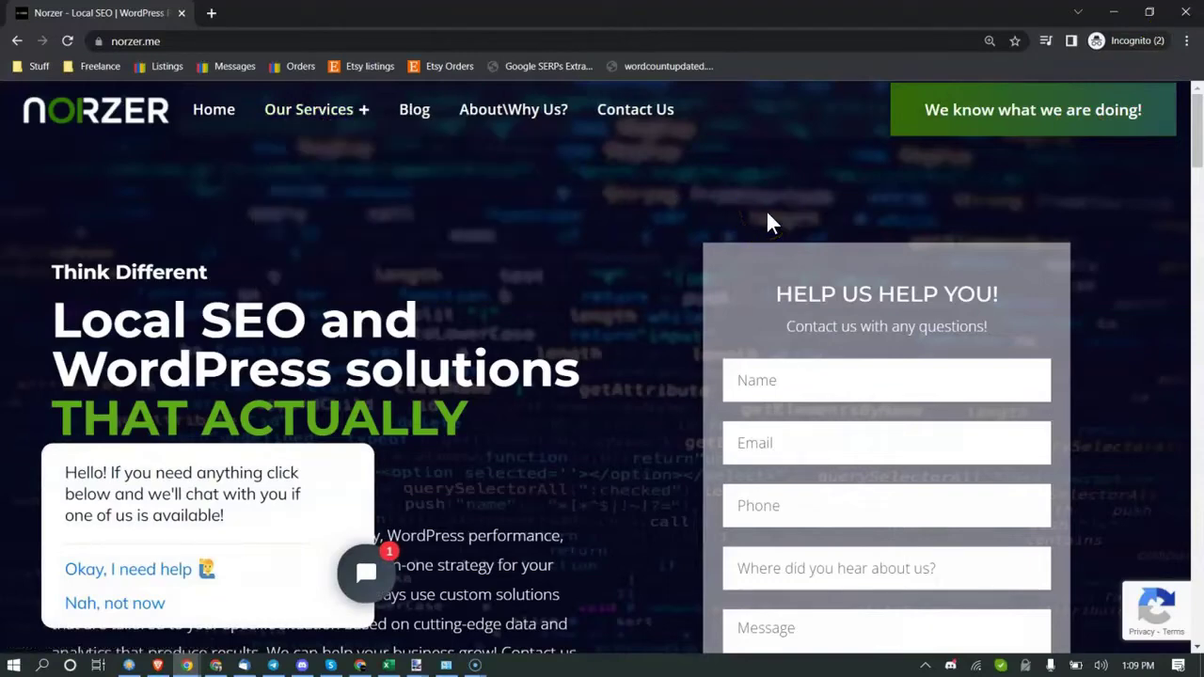
Step: Close both incognito windows and return to the WebPageTest results tab
left_click(1185, 13)
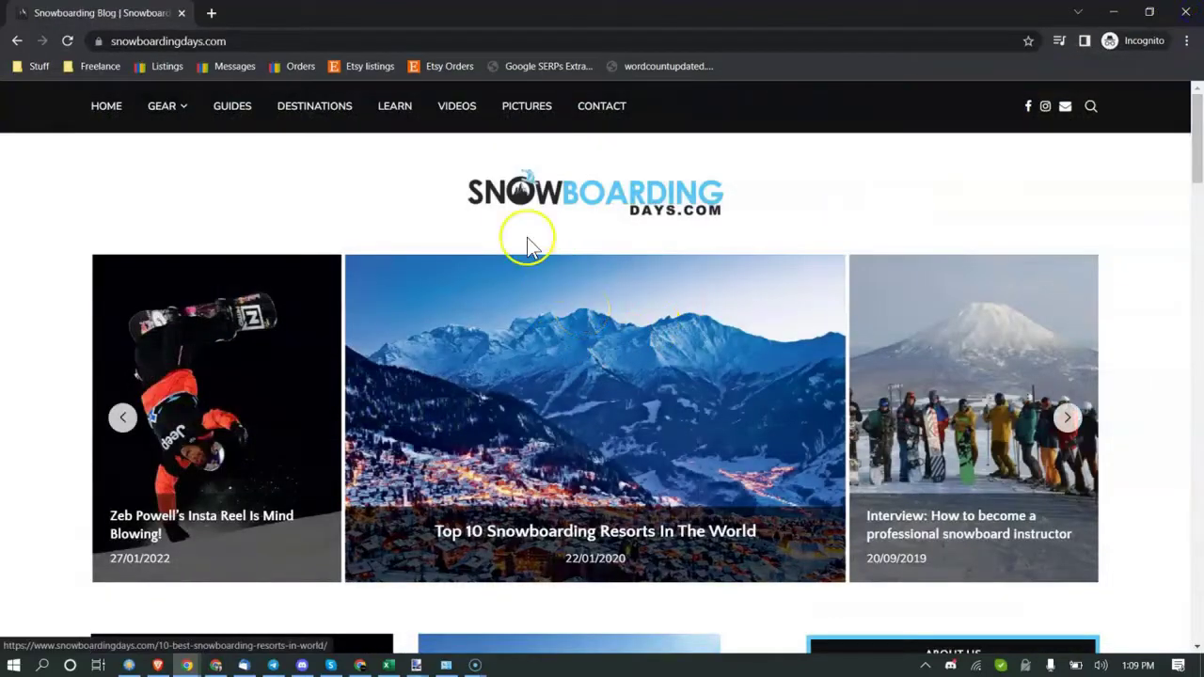
left_click(1184, 13)
left_click(880, 13)
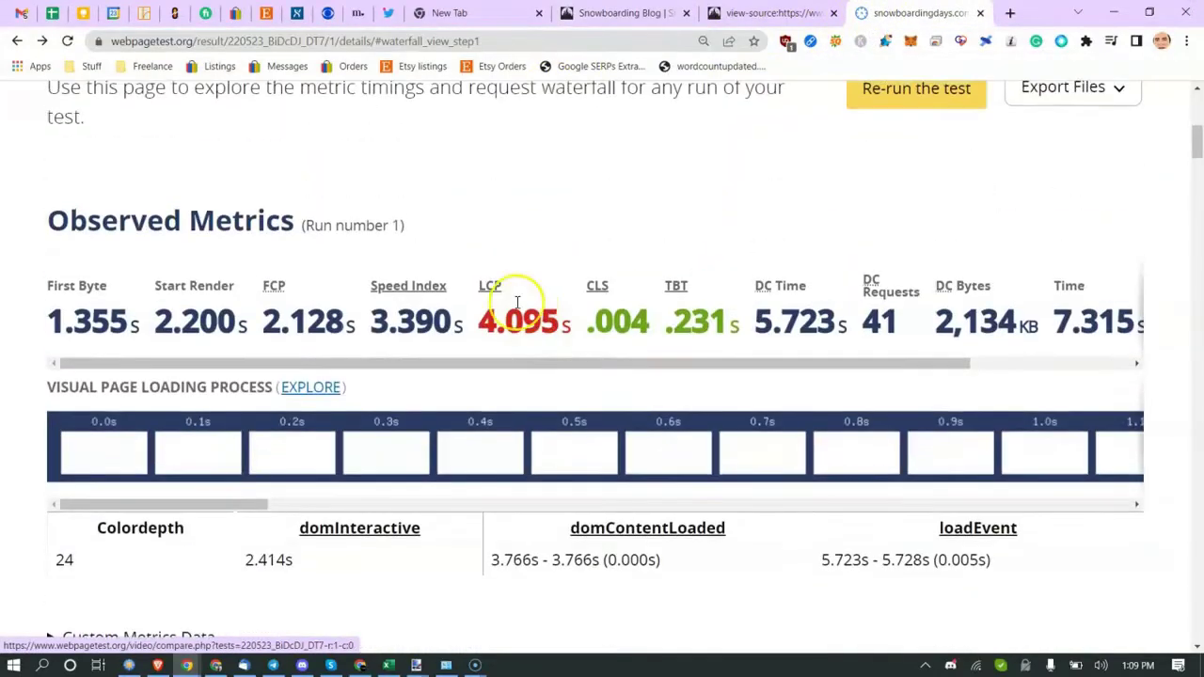
left_click_drag(490, 282, 631, 248)
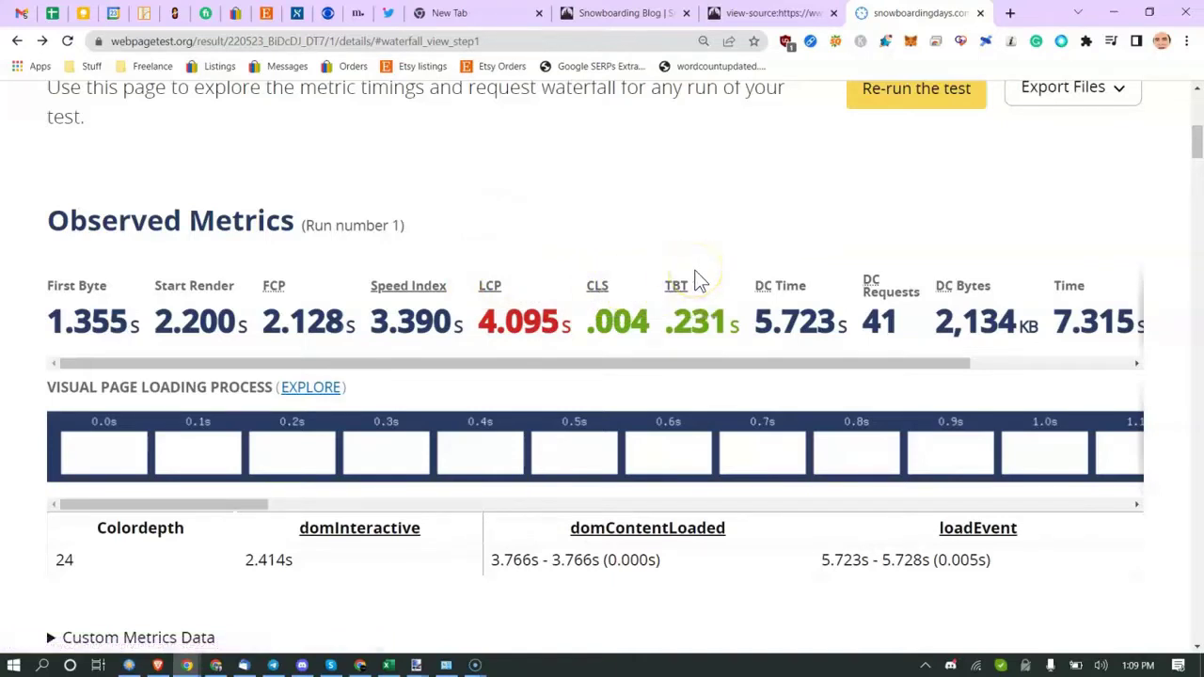
Step: Inspect the details of request 6, penci-icon.css, then close the details popup
scroll(583, 292, "down", 7)
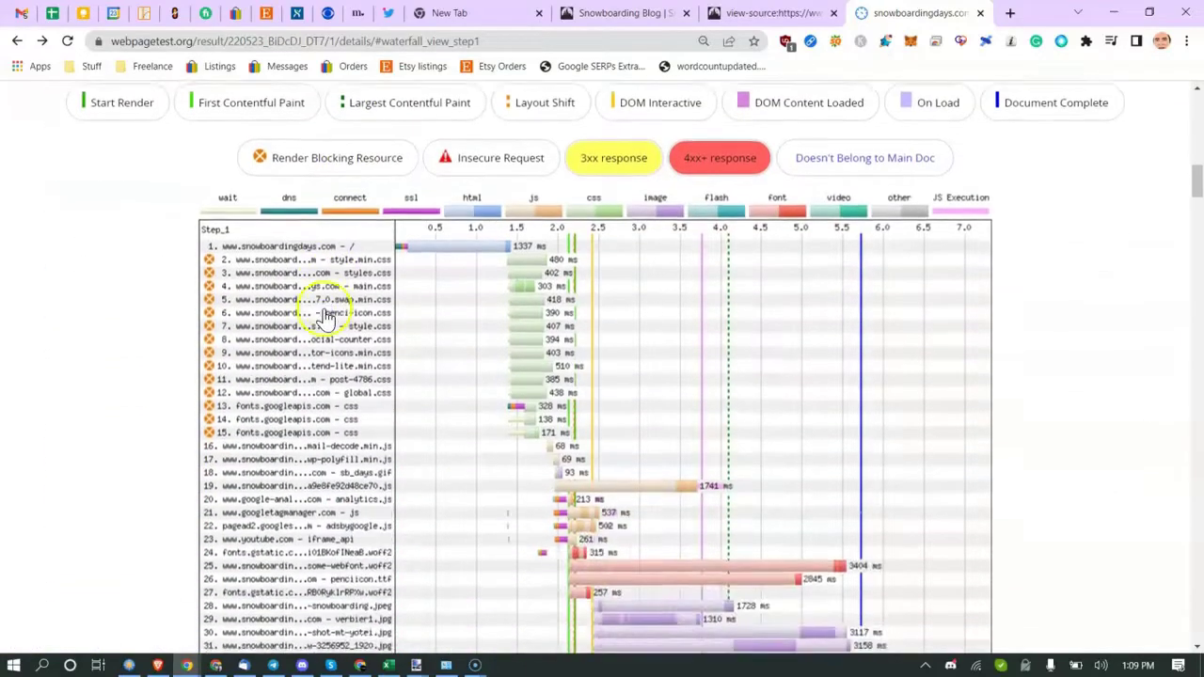
left_click(322, 312)
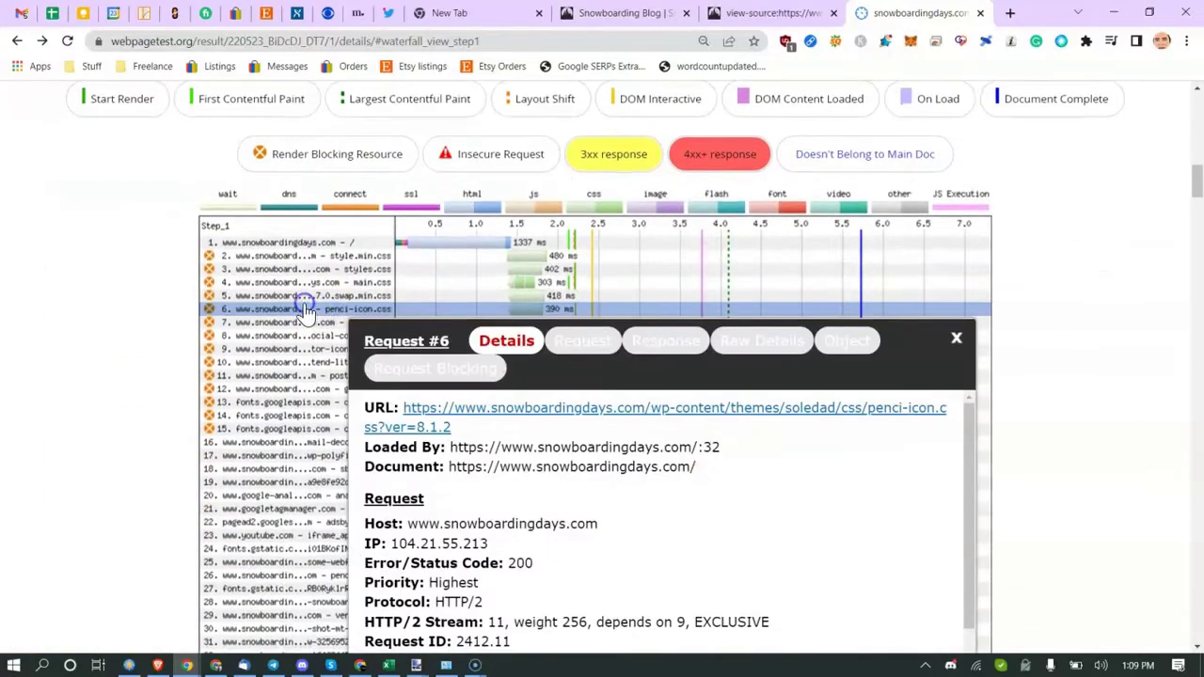
scroll(201, 255, "up", 4)
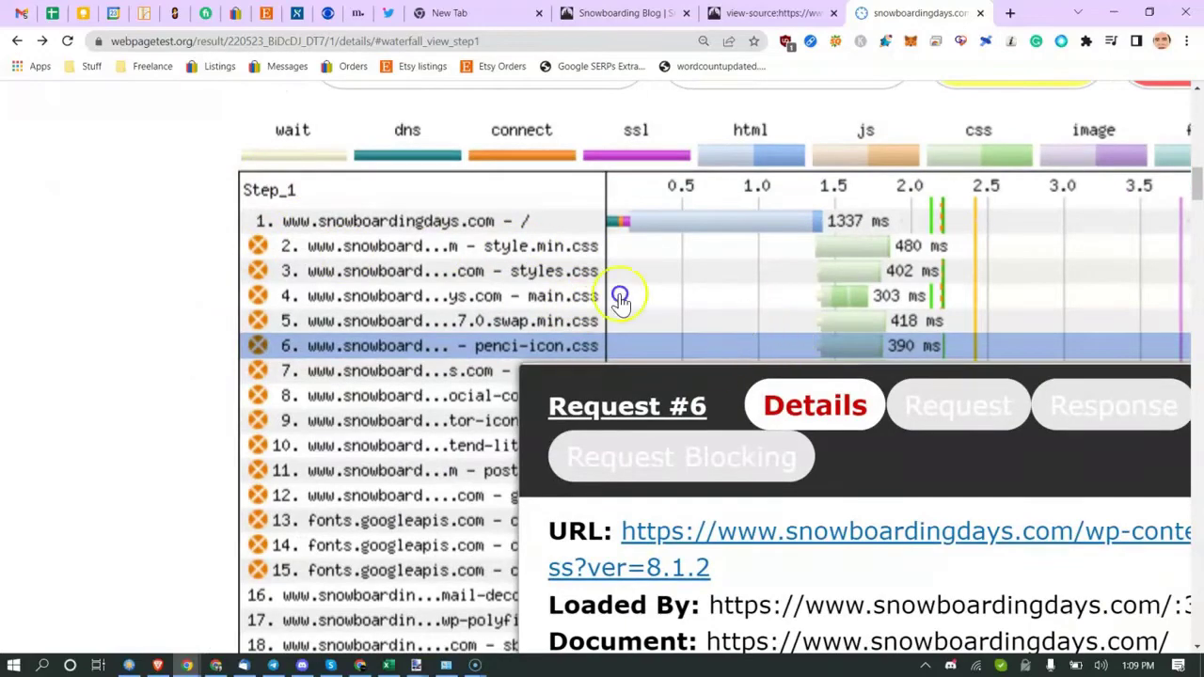
scroll(516, 310, "down", 3)
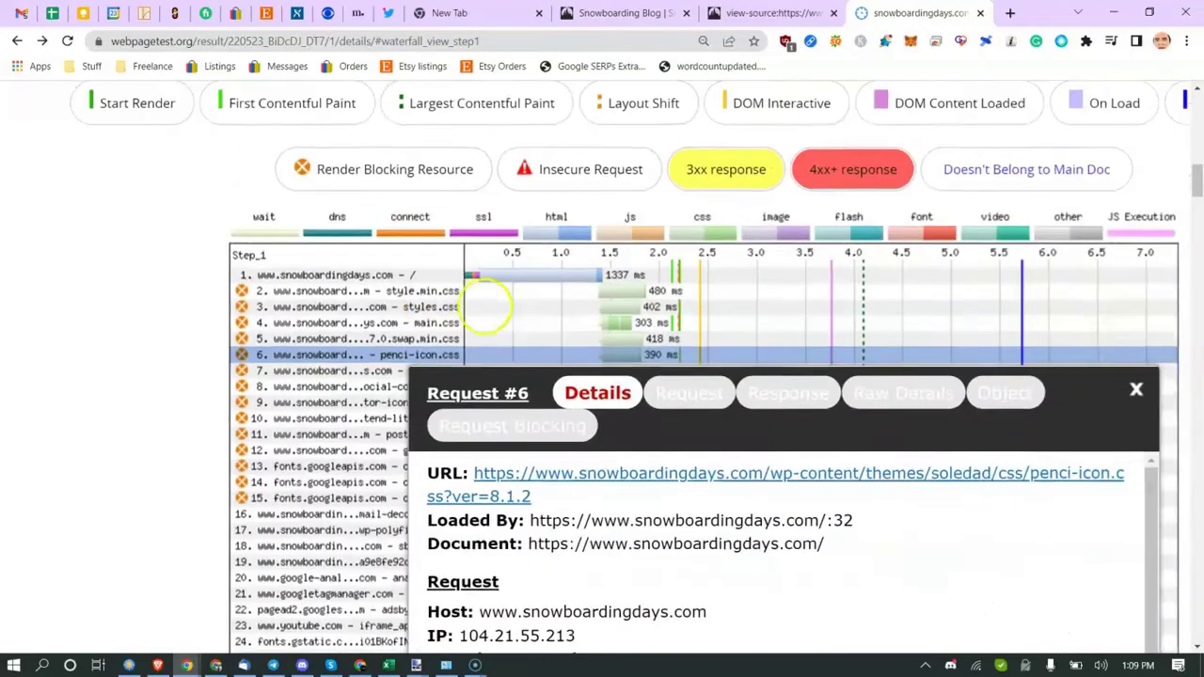
left_click(1137, 392)
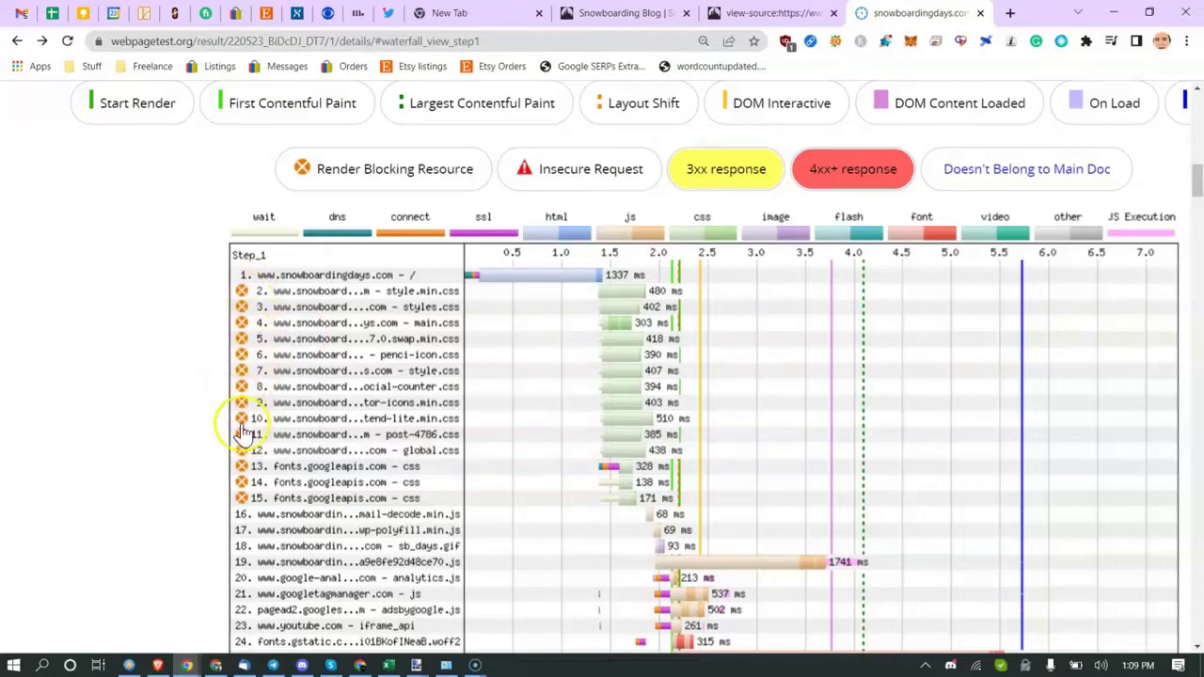
scroll(348, 434, "up", 15)
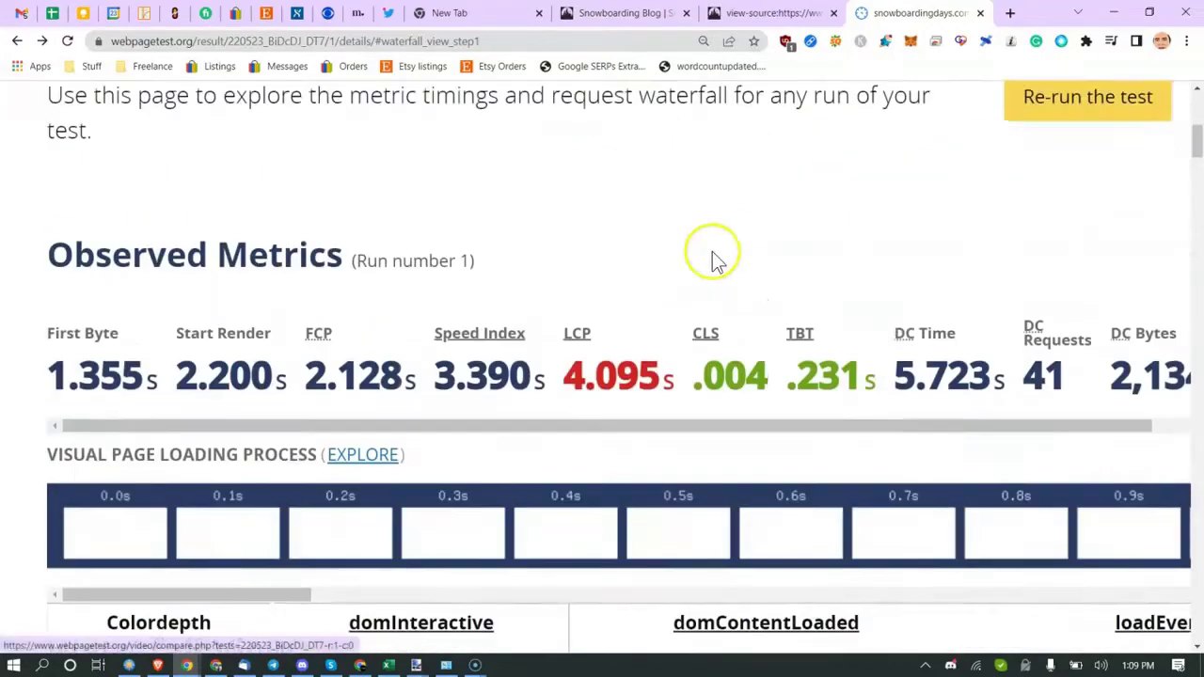
scroll(273, 362, "down", 20)
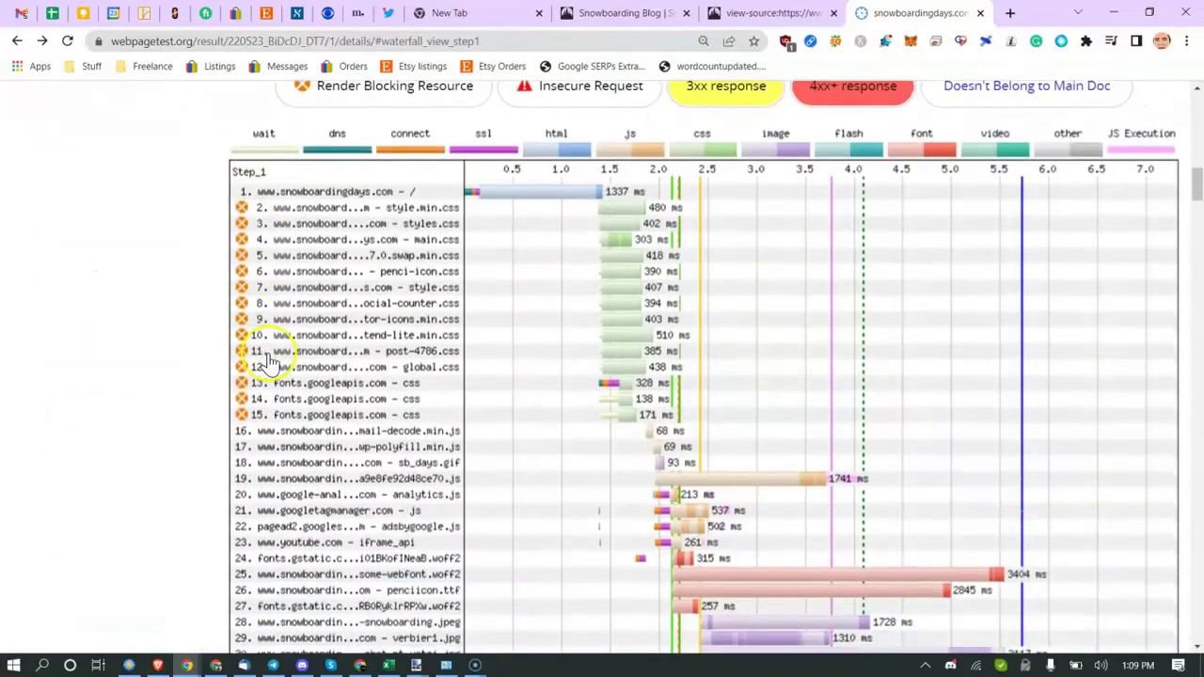
scroll(272, 362, "up", 4)
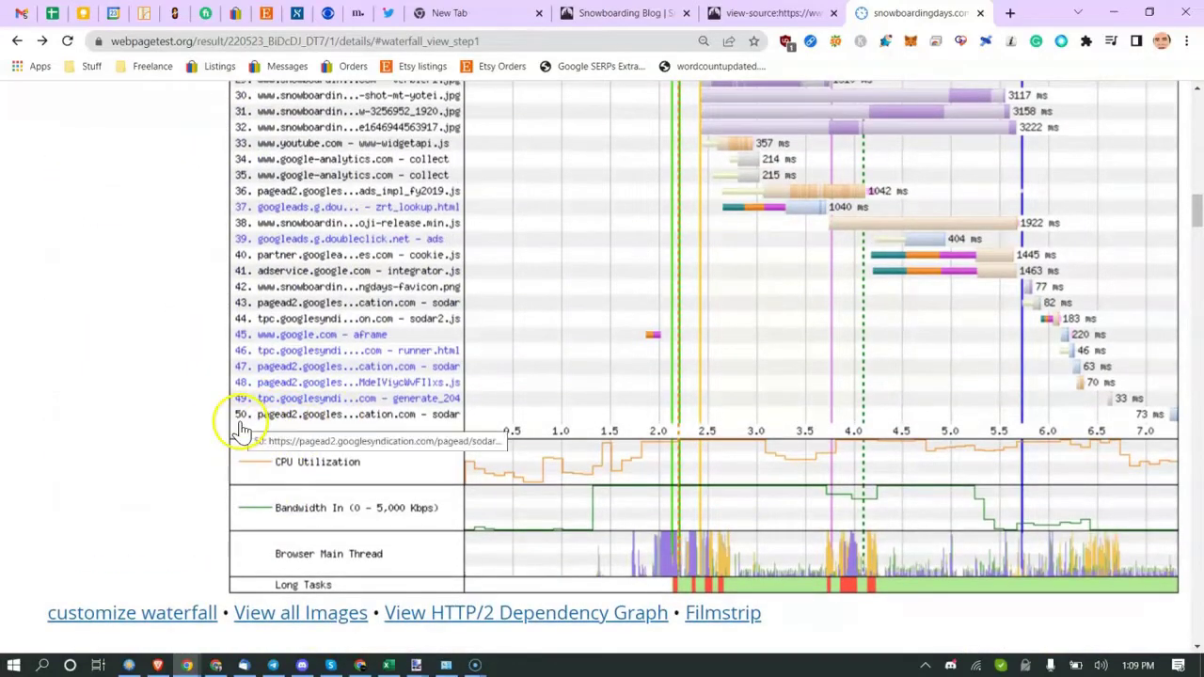
scroll(237, 421, "up", 3, "ctrl")
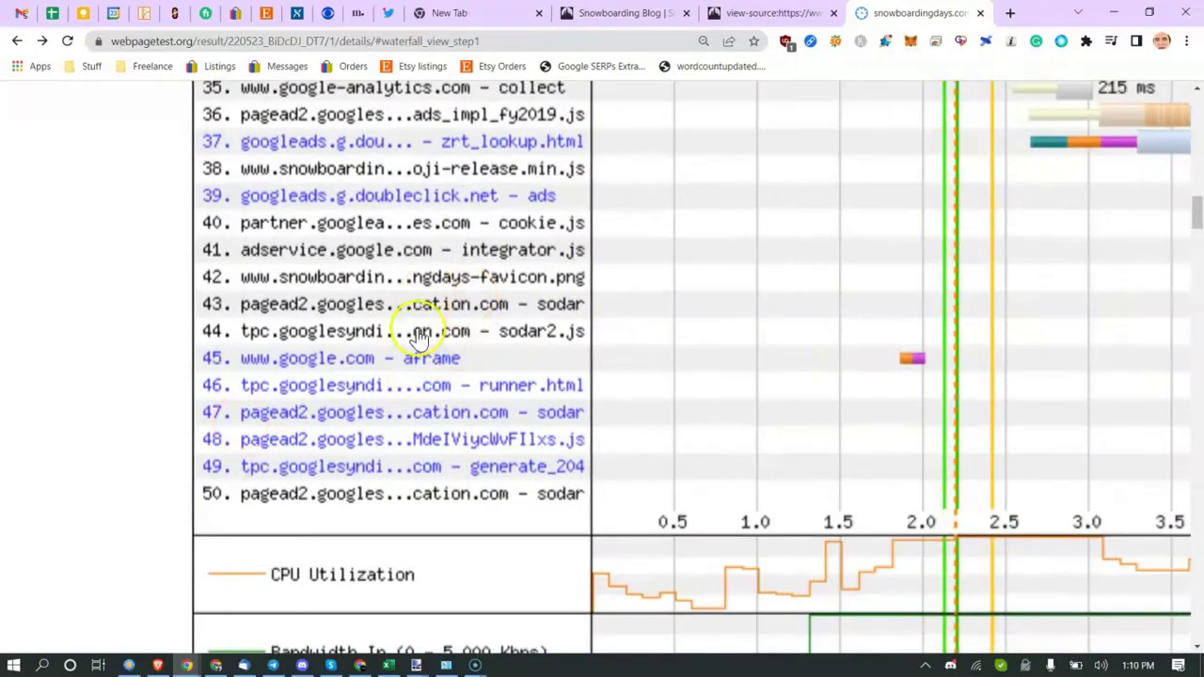
scroll(416, 320, "up", 10)
scroll(436, 328, "down", 3, "ctrl")
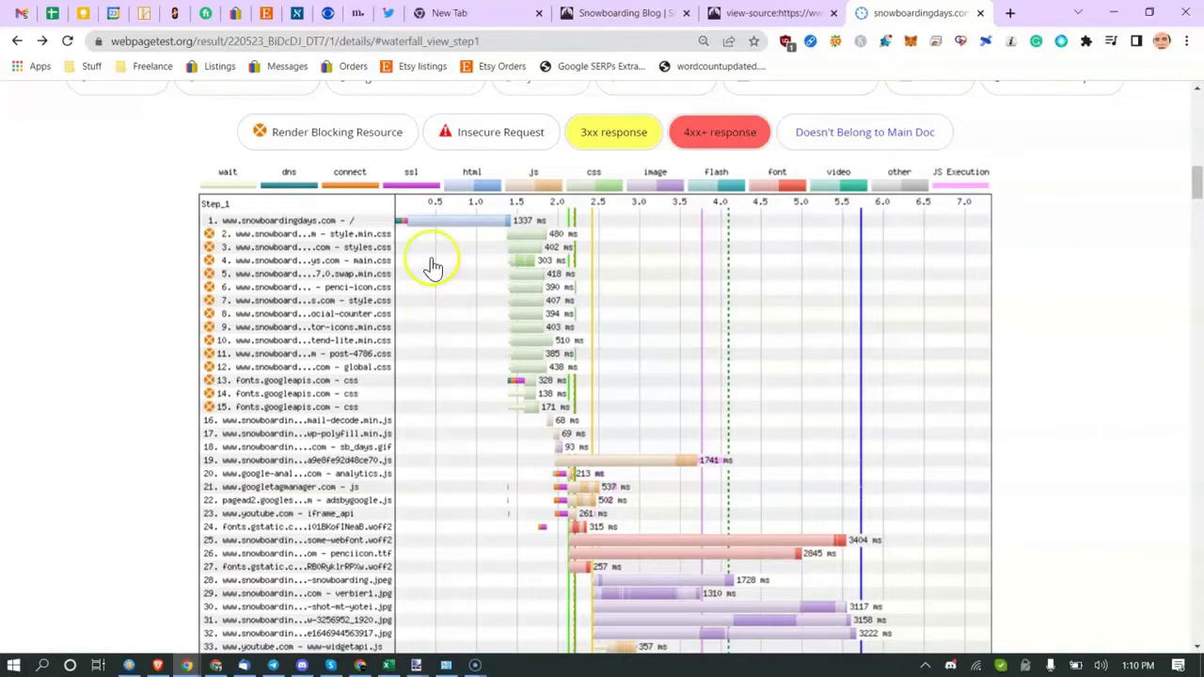
scroll(570, 283, "up", 3, "ctrl")
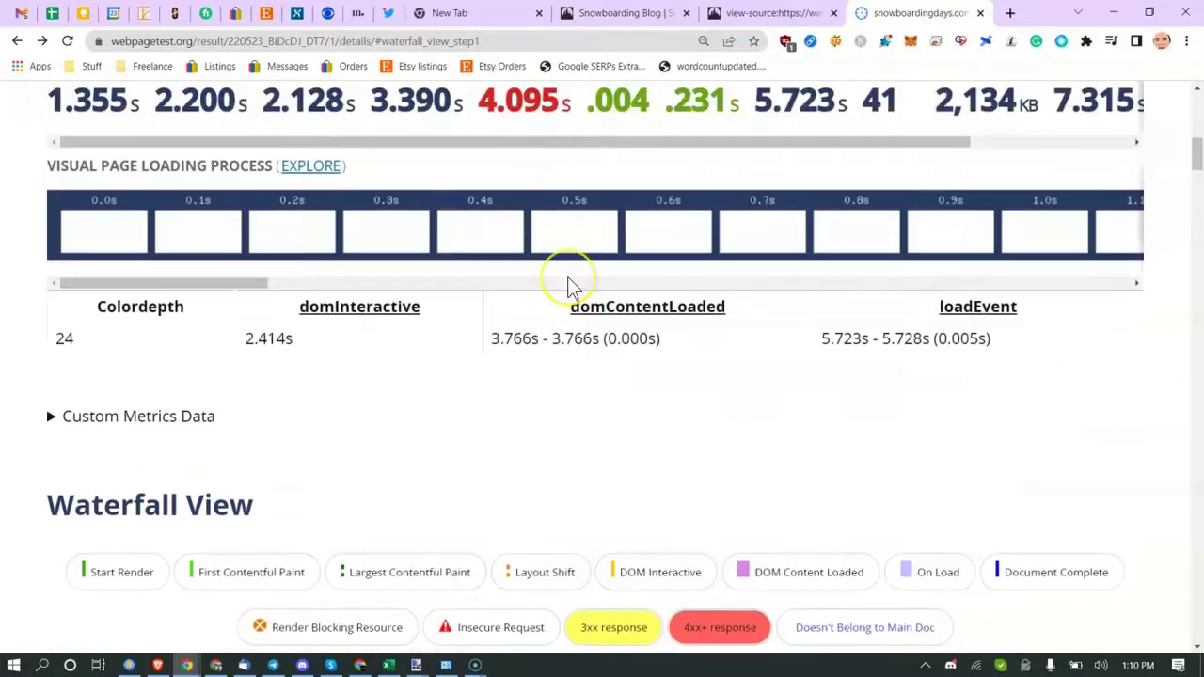
scroll(571, 285, "up", 5)
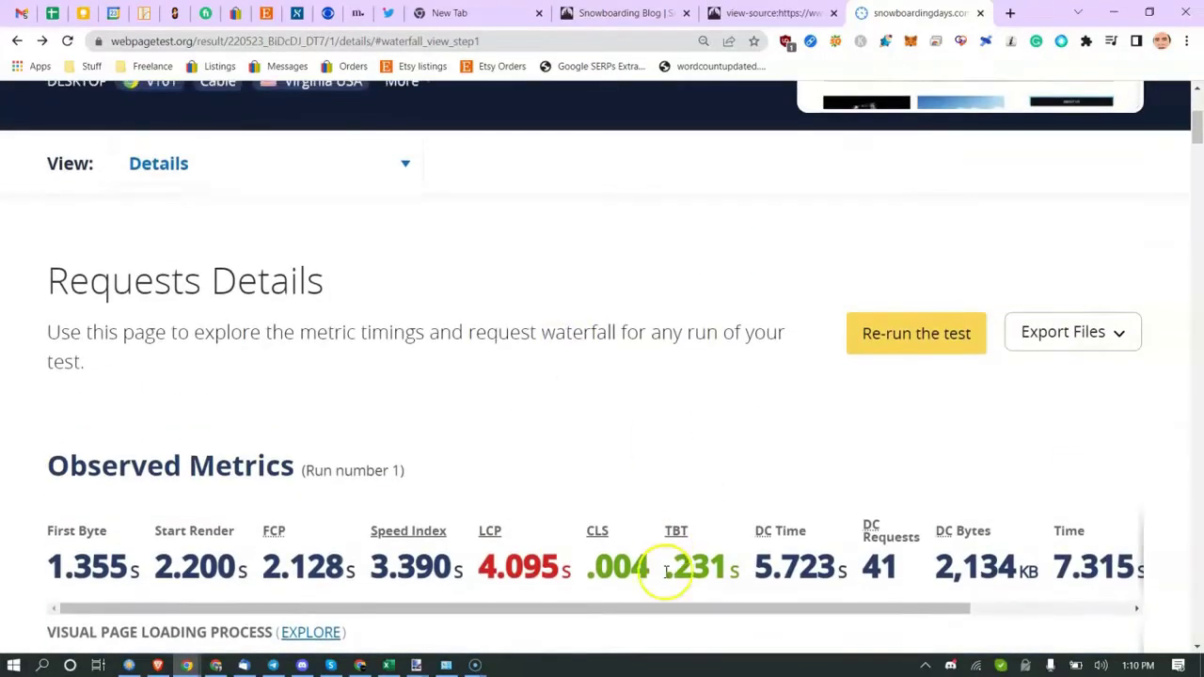
scroll(812, 459, "up", 1)
scroll(832, 546, "down", 2)
left_click_drag(874, 527, 1080, 527)
left_click_drag(1040, 487, 1061, 486)
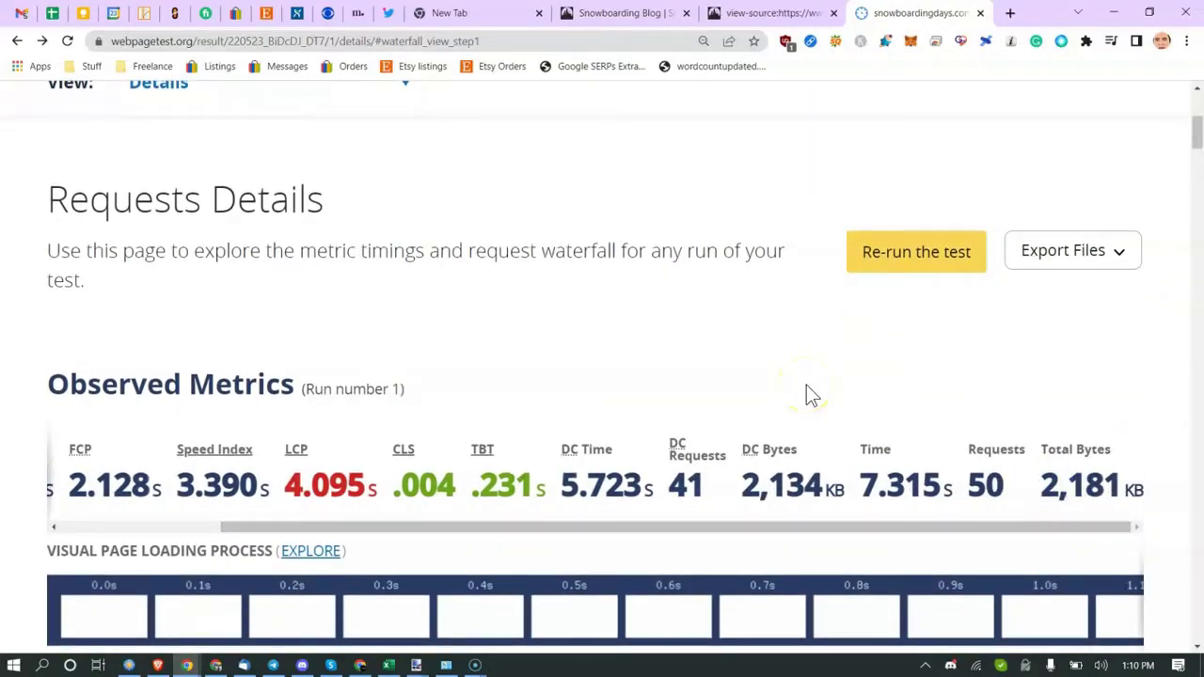
left_click(592, 334)
scroll(592, 341, "down", 6)
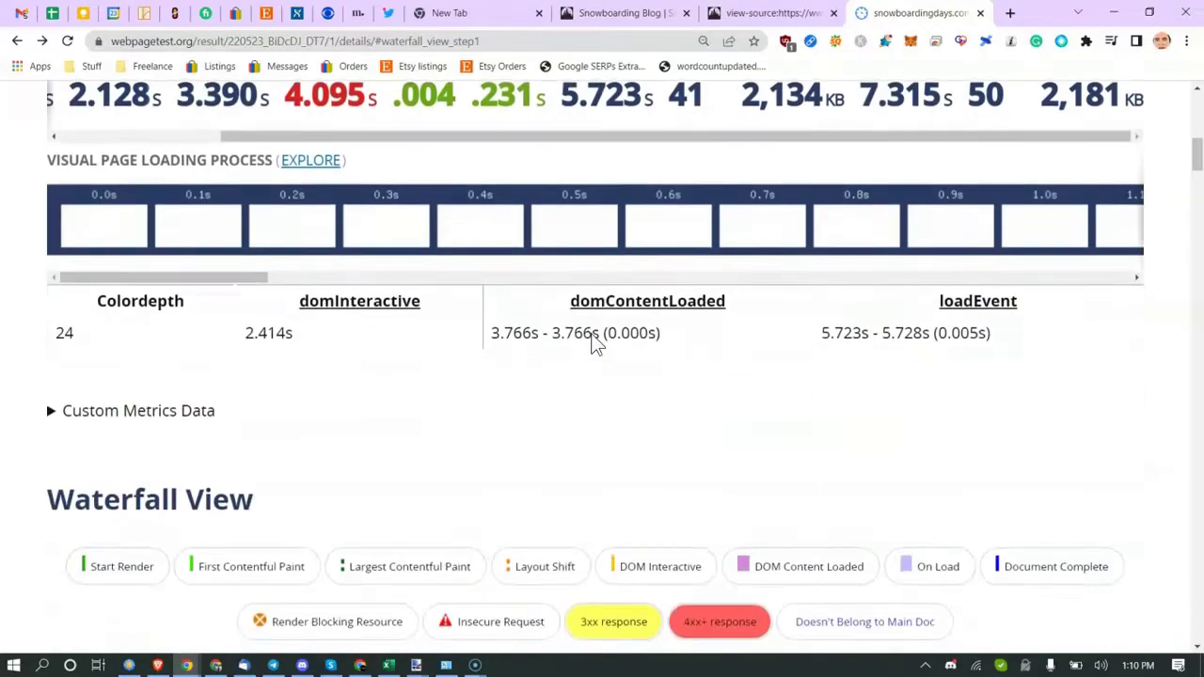
scroll(540, 365, "down", 3)
scroll(541, 365, "up", 3)
scroll(386, 423, "up", 3)
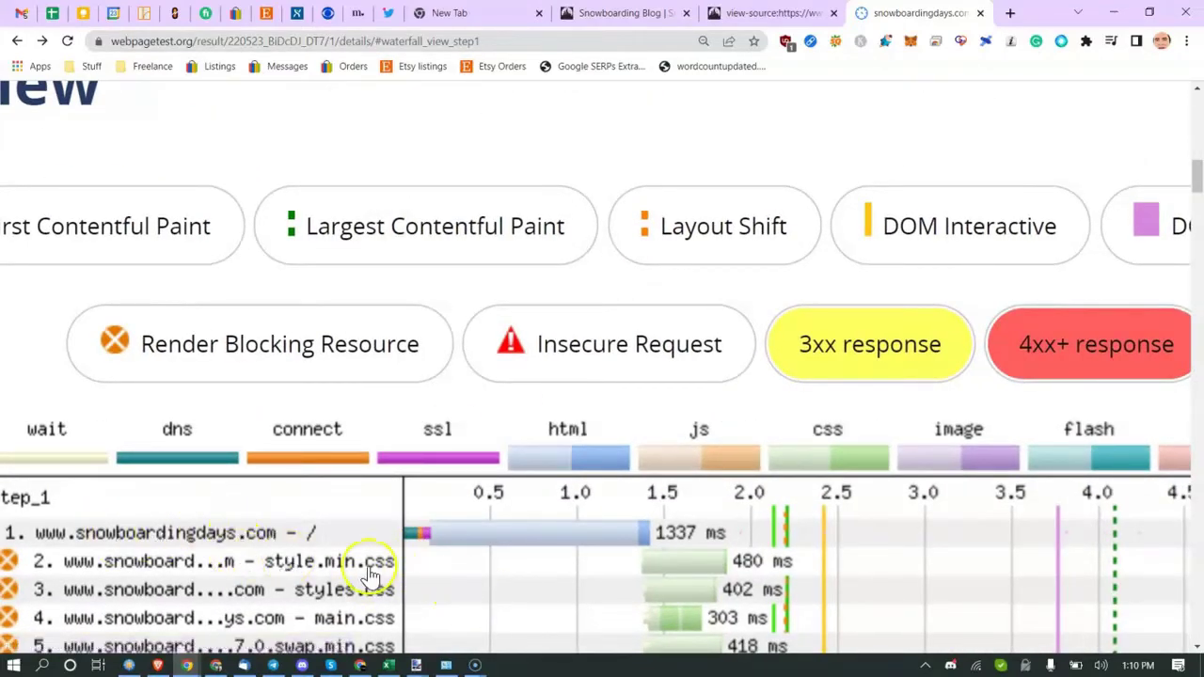
scroll(678, 578, "up", 15)
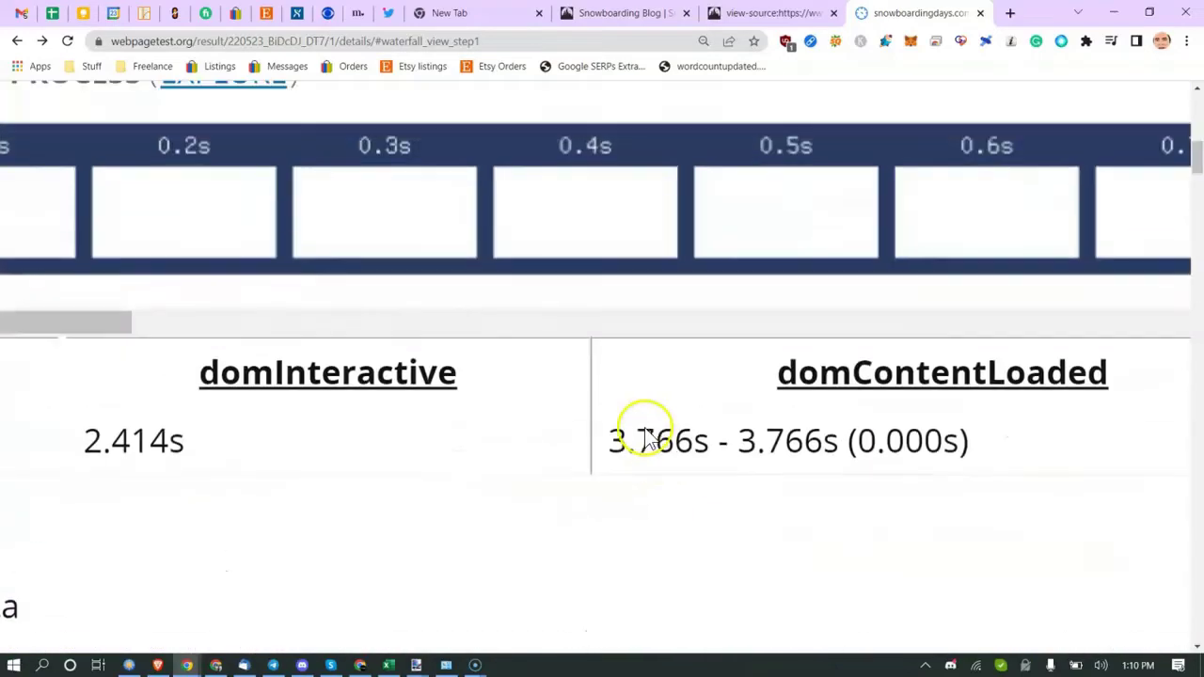
scroll(346, 400, "down", 2)
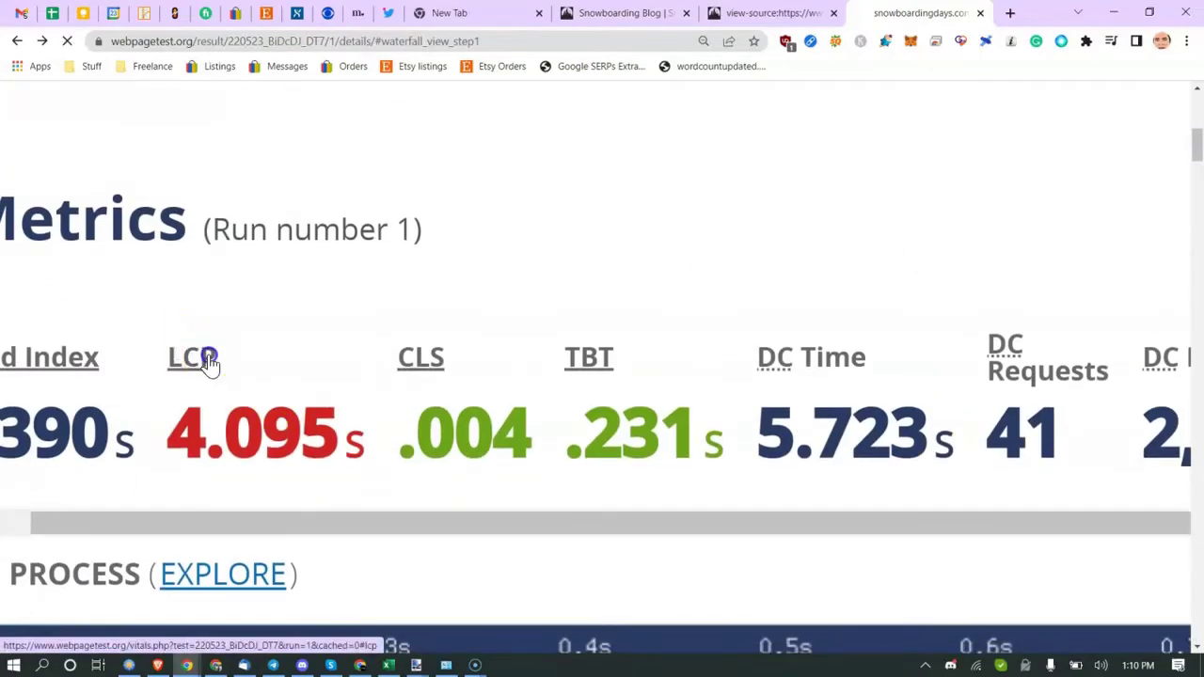
left_click(201, 359)
scroll(480, 394, "down", 2)
scroll(496, 376, "up", 3)
scroll(496, 371, "up", 3)
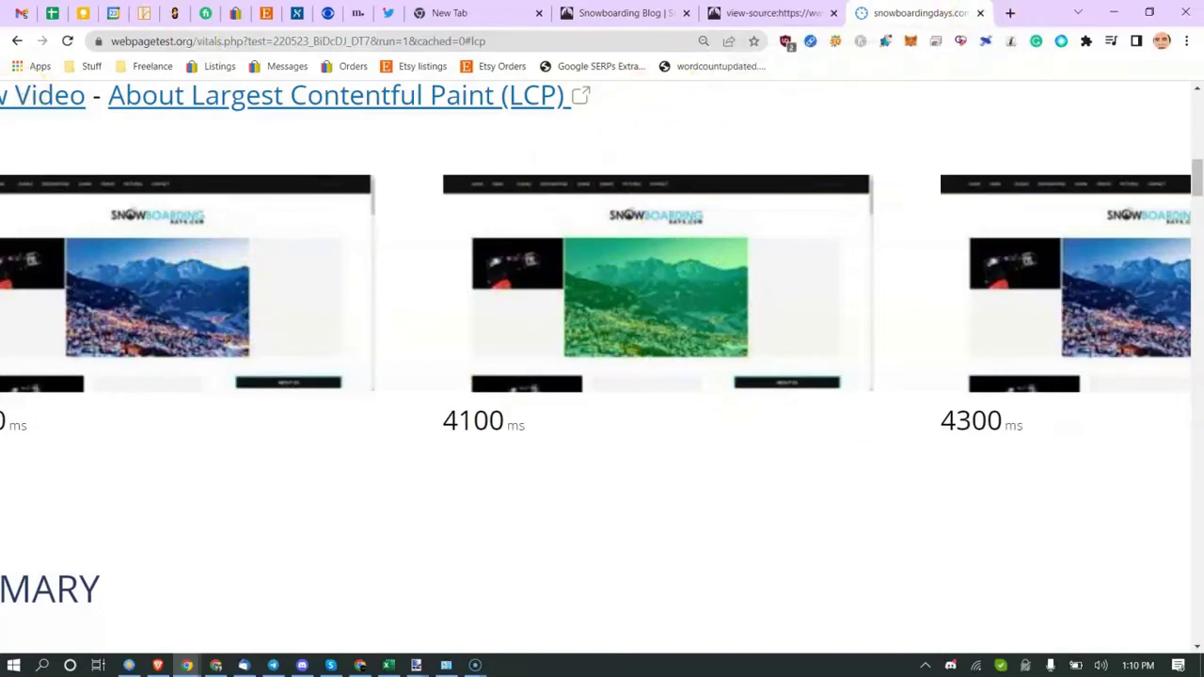
left_click(19, 43)
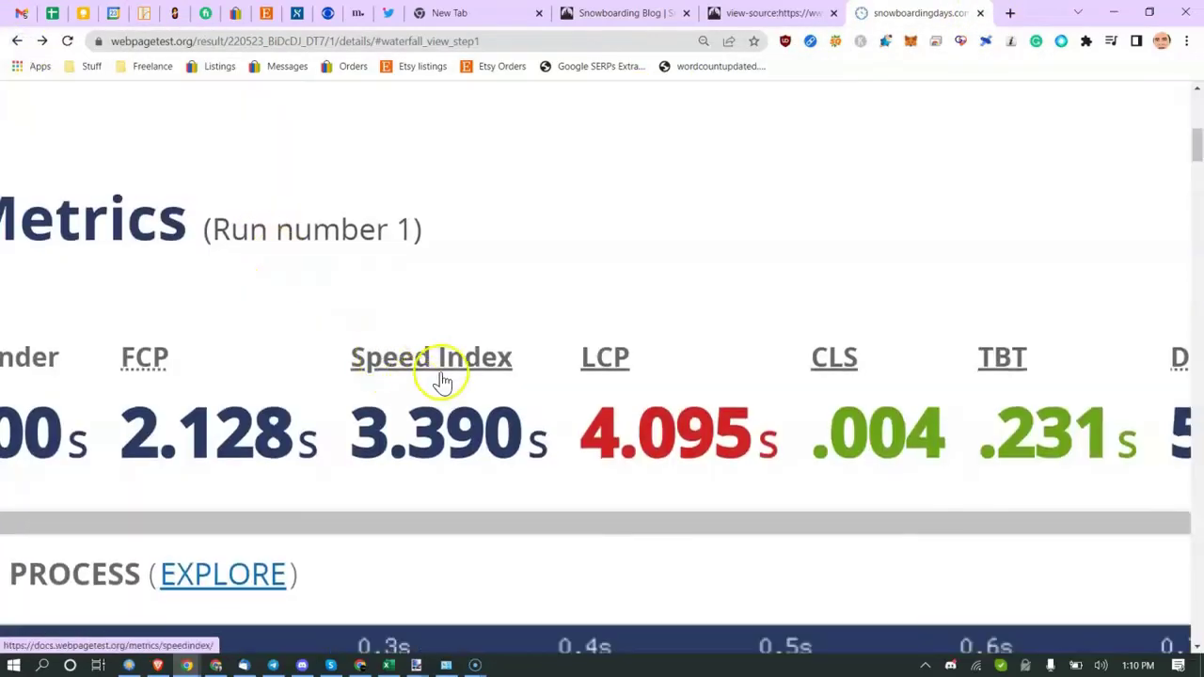
Step: Zoom the page out and scroll to the later waterfall requests like some-webfont.woff2
scroll(438, 382, "down", 6)
key("ctrl+minus")
key("ctrl+minus")
key("ctrl+minus")
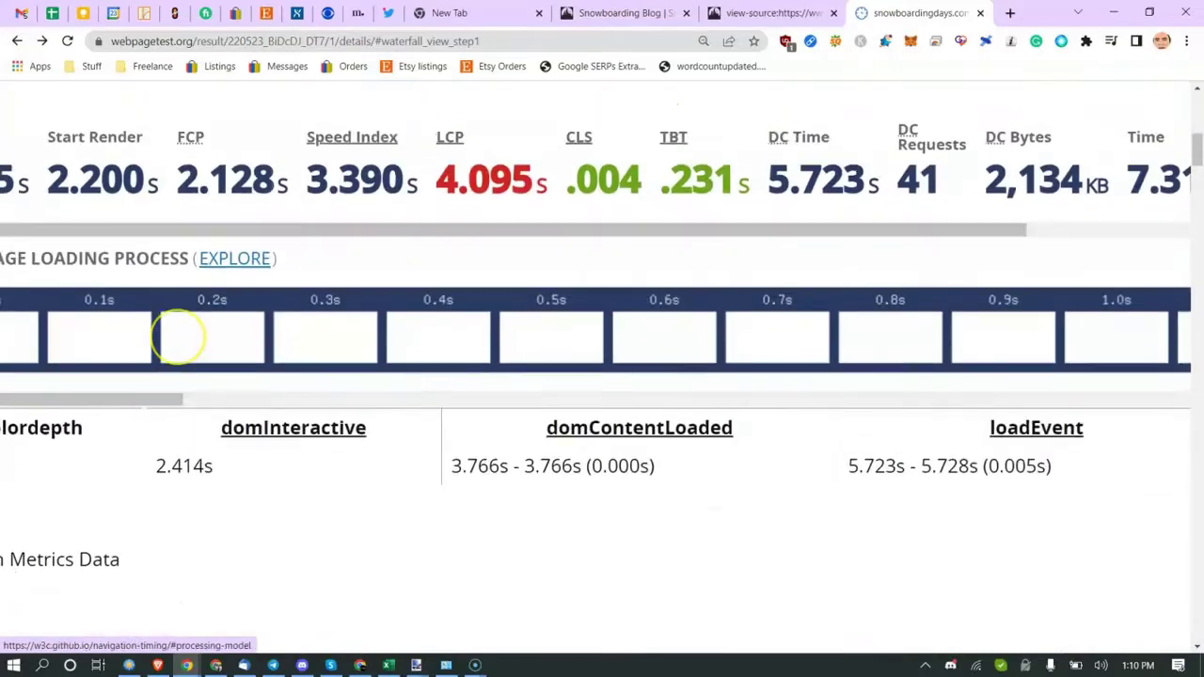
scroll(178, 338, "down", 2)
scroll(602, 377, "down", 3)
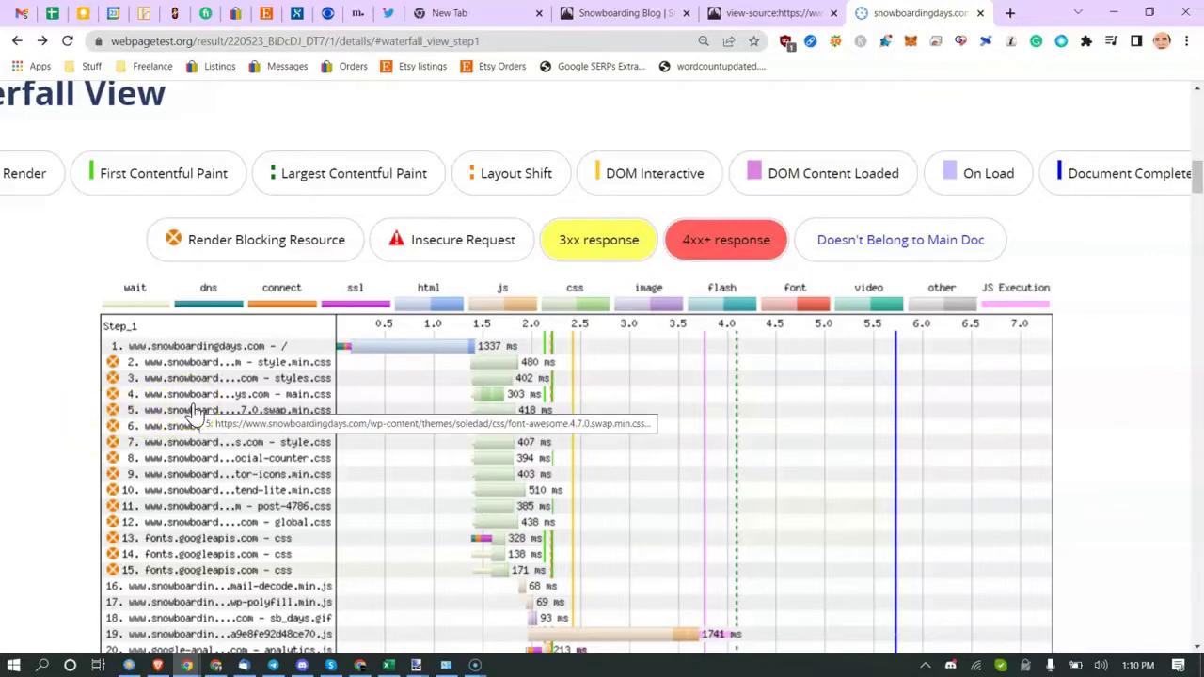
scroll(376, 423, "left", 3)
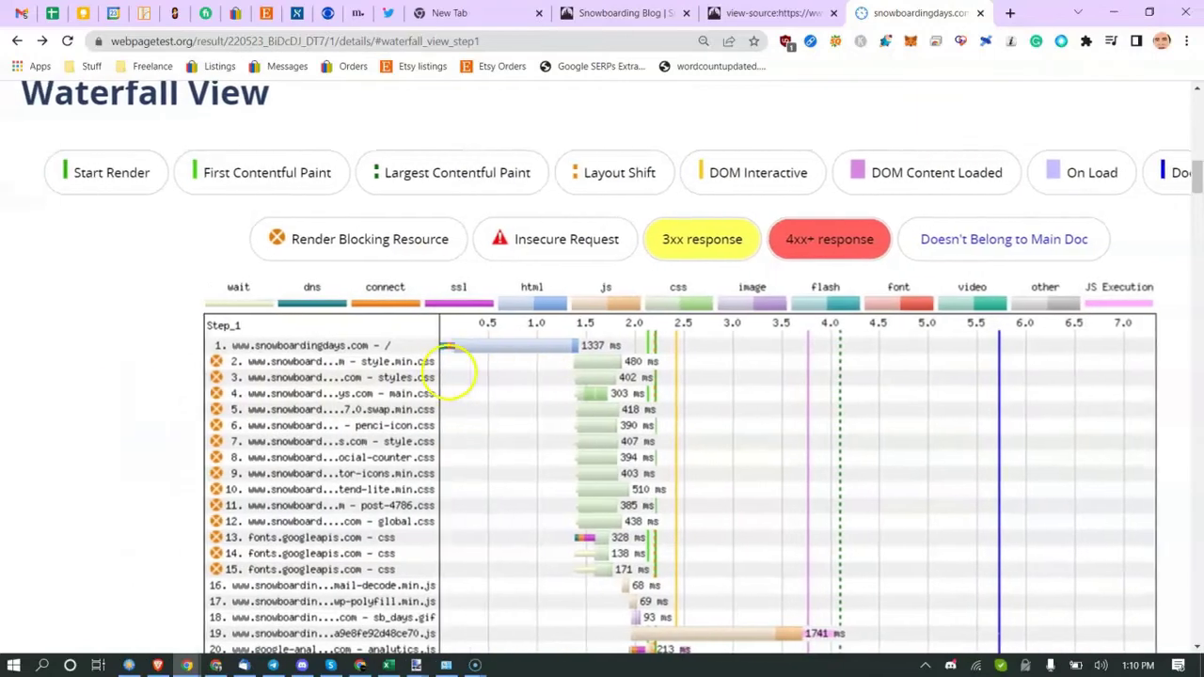
scroll(508, 292, "up", 1, "ctrl")
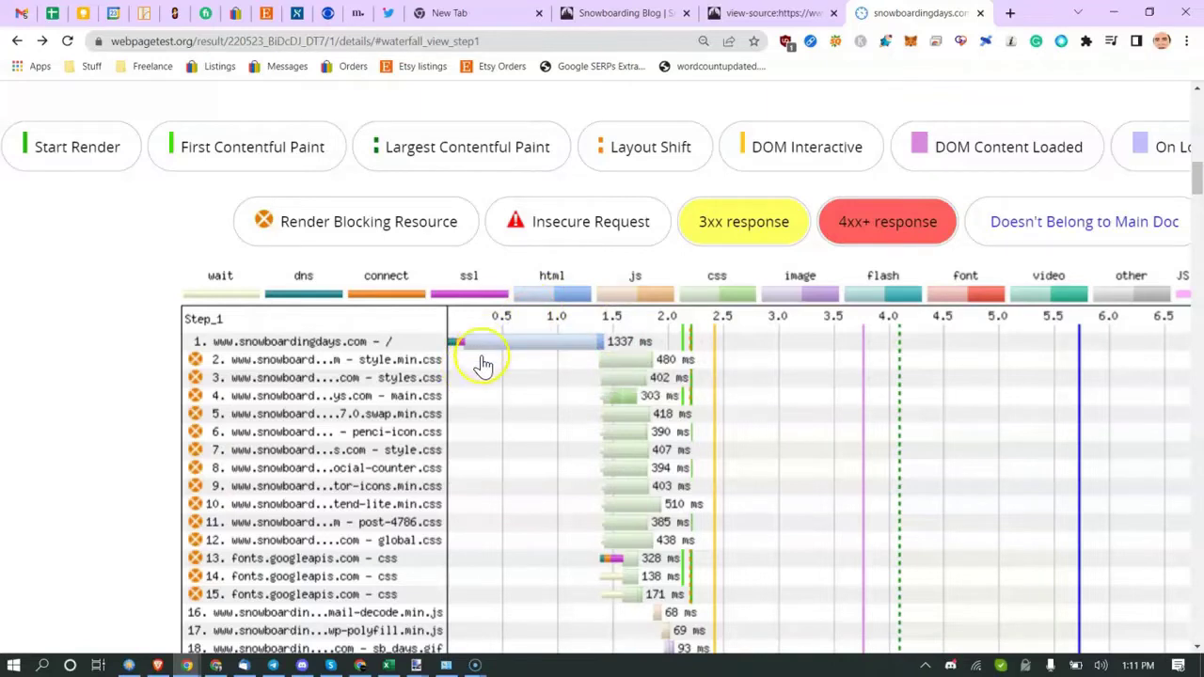
scroll(508, 338, "down", 1)
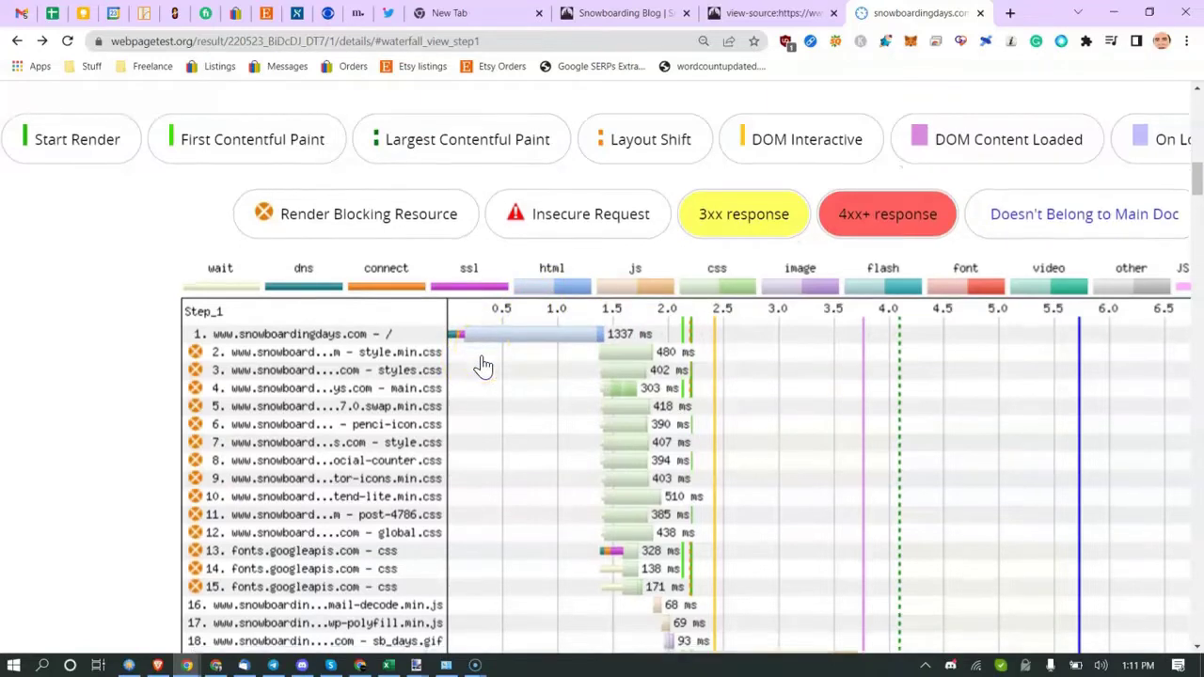
scroll(567, 391, "down", 3)
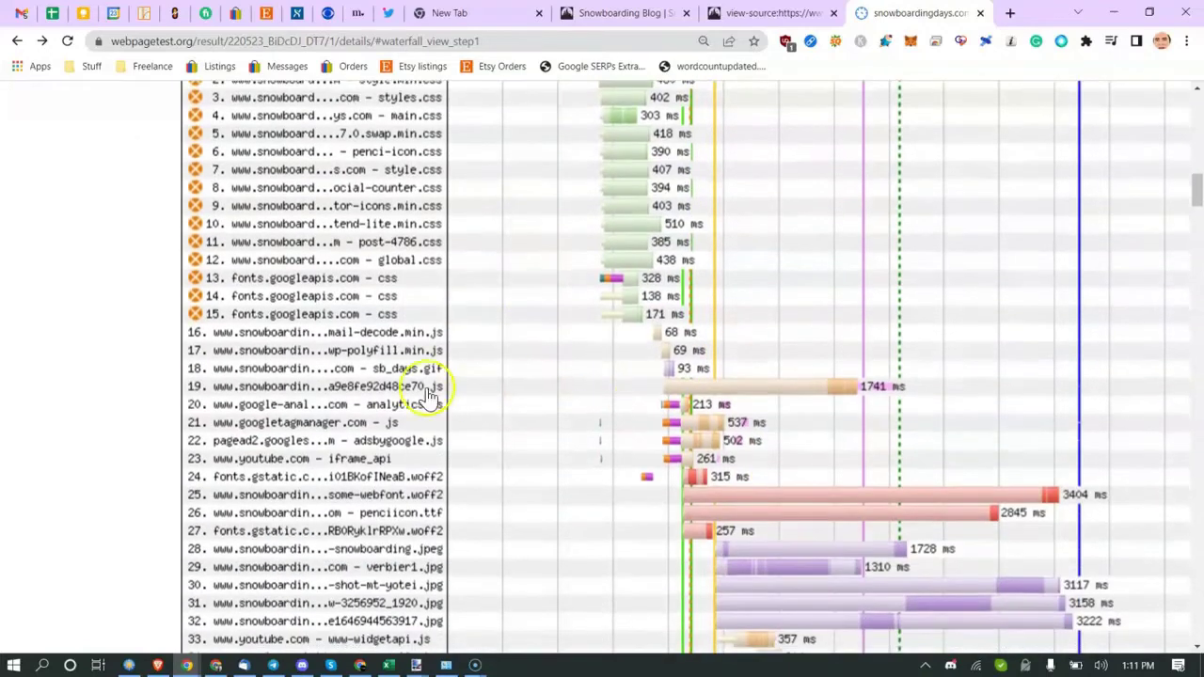
left_click(357, 388)
scroll(516, 479, "down", 1)
scroll(515, 480, "down", 2)
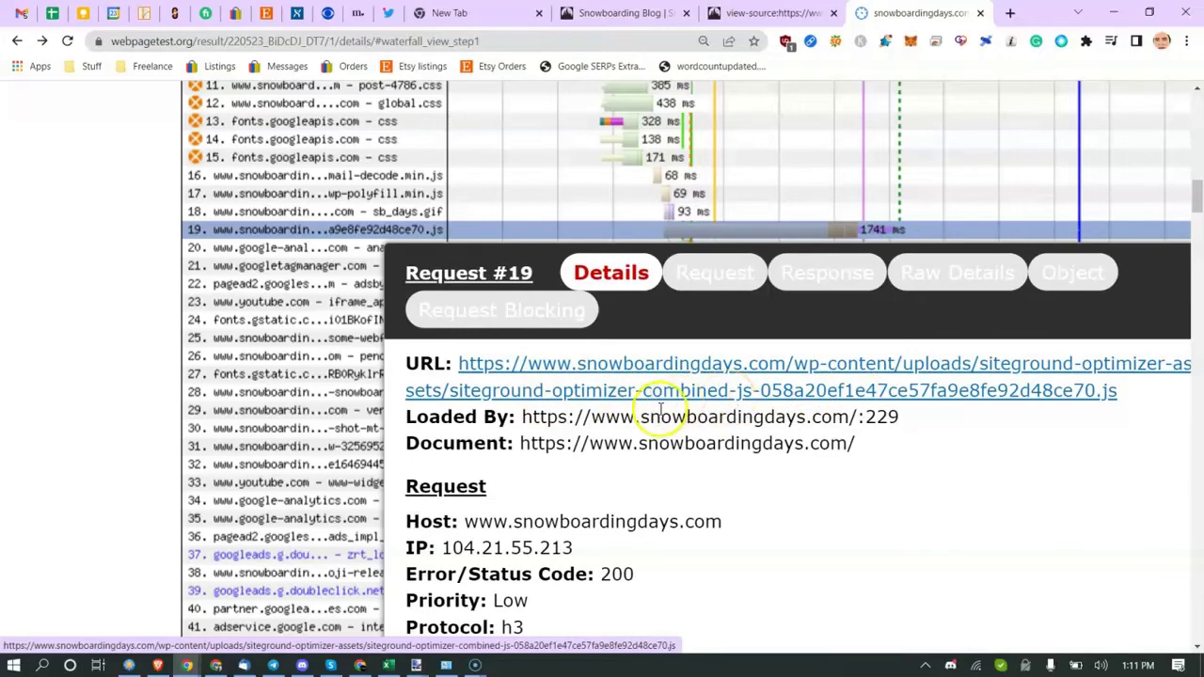
scroll(658, 399, "right", 2)
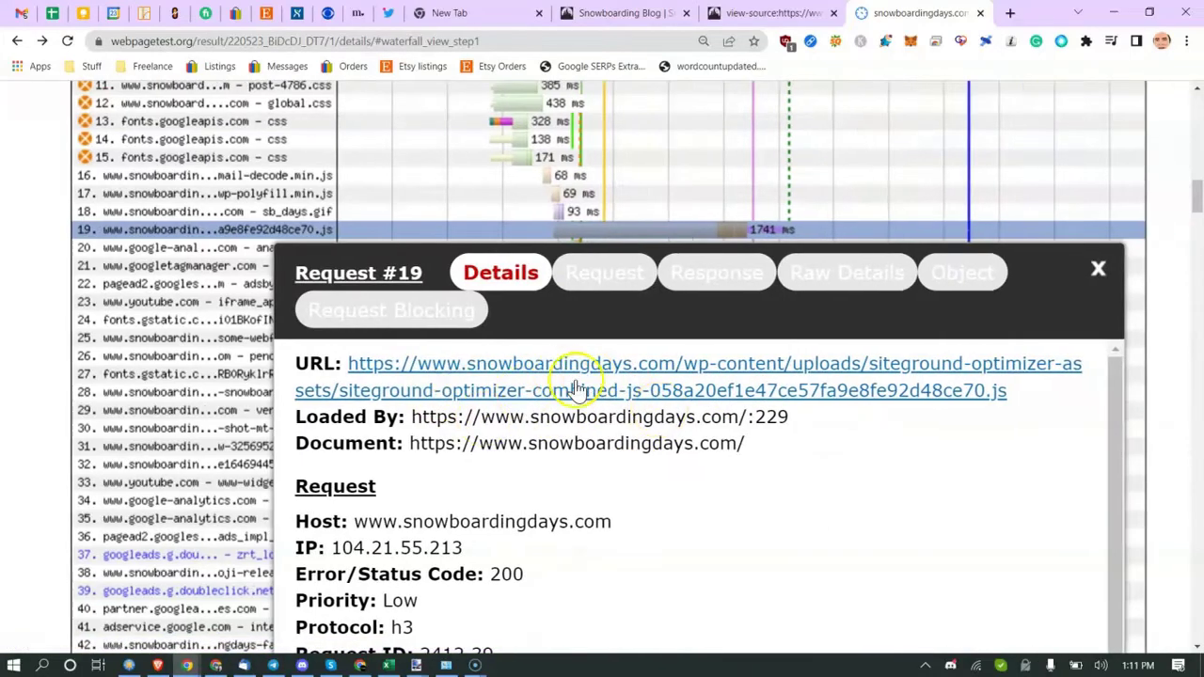
left_click(1098, 271)
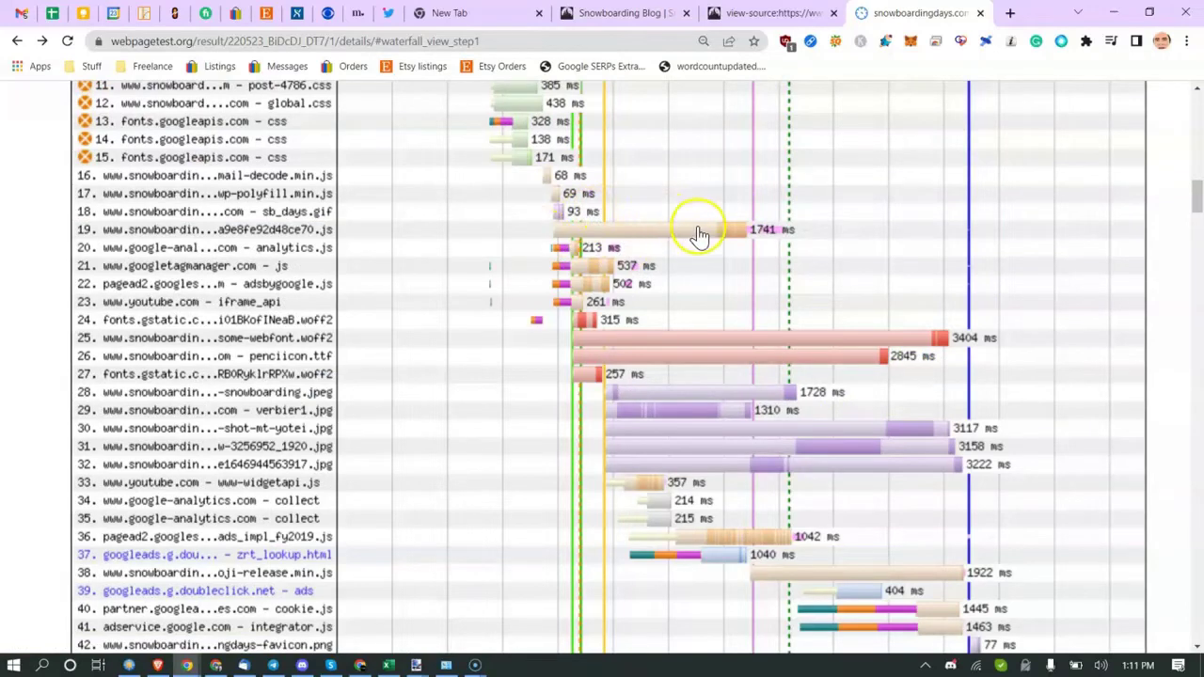
left_click(300, 341)
scroll(753, 414, "down", 1)
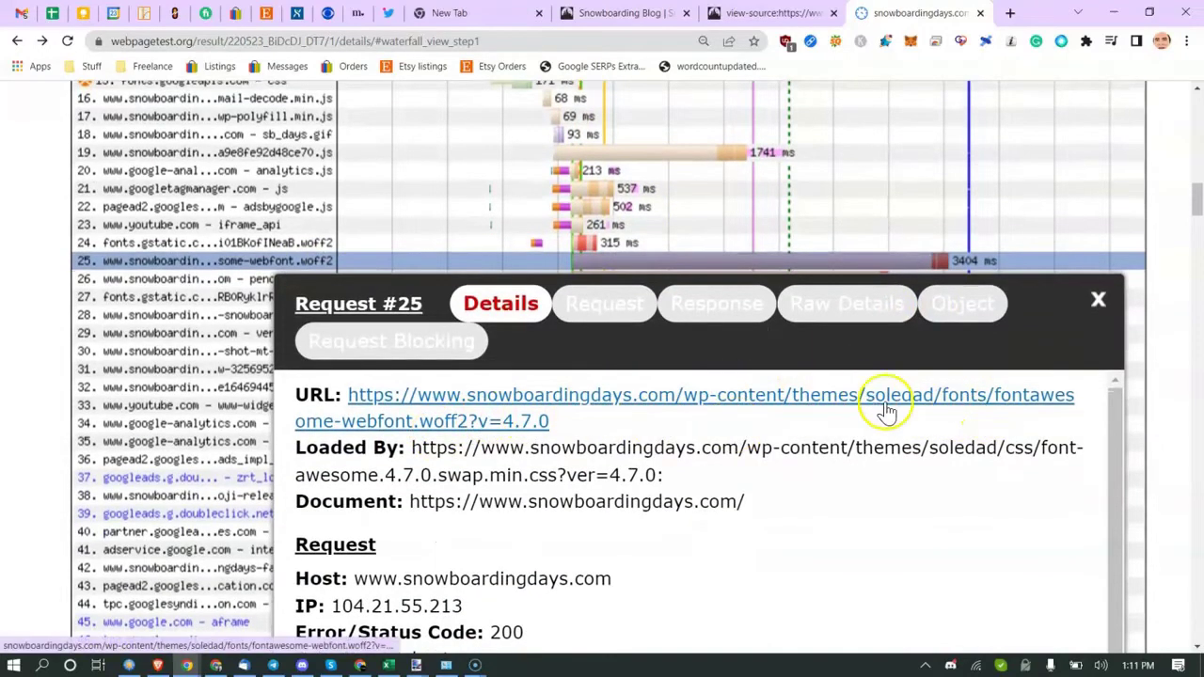
left_click(1095, 303)
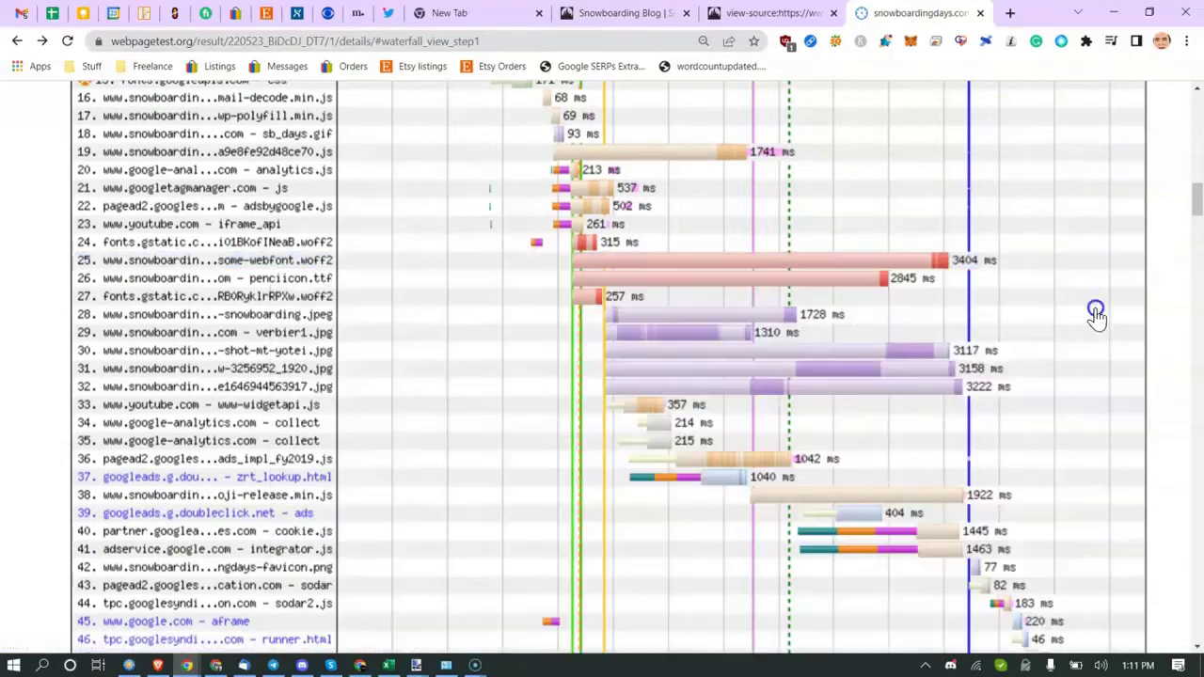
left_click(276, 338)
left_click(237, 352)
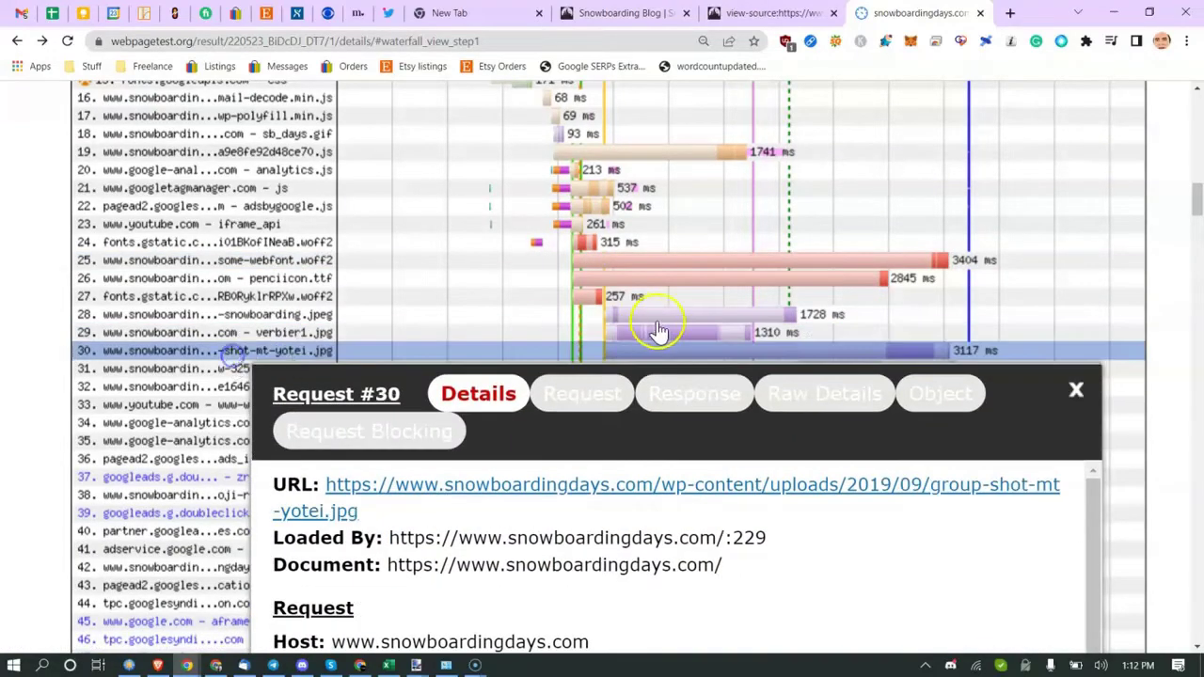
scroll(743, 234, "down", 4)
scroll(850, 242, "up", 2)
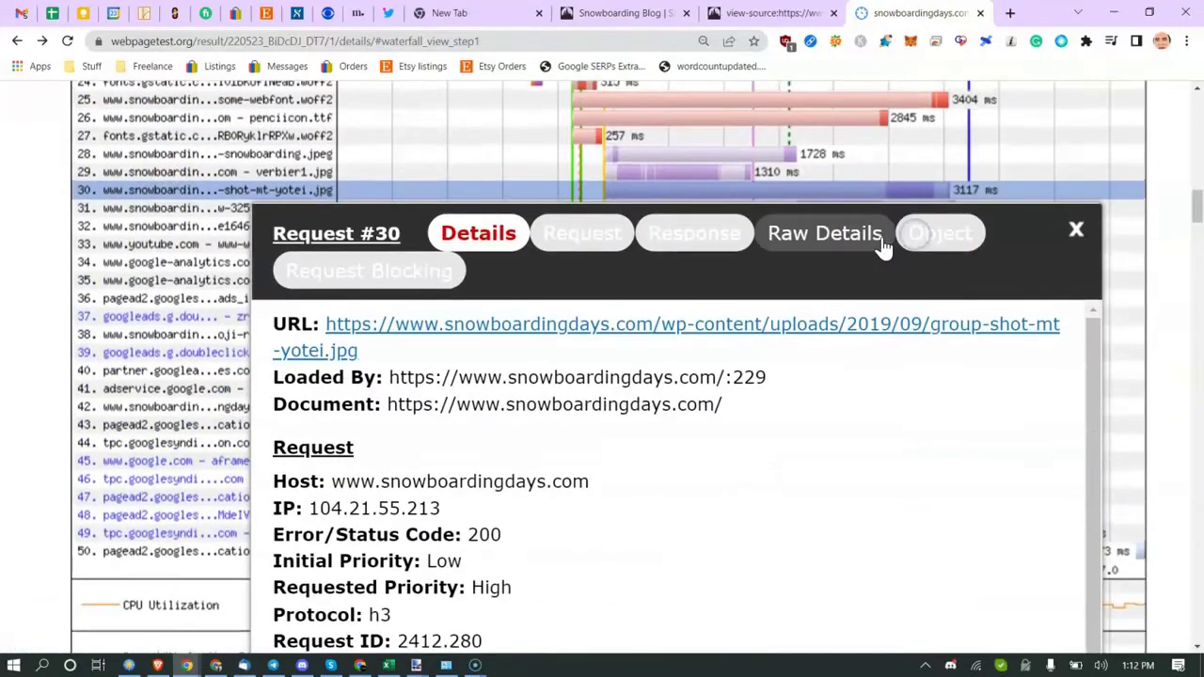
left_click(931, 237)
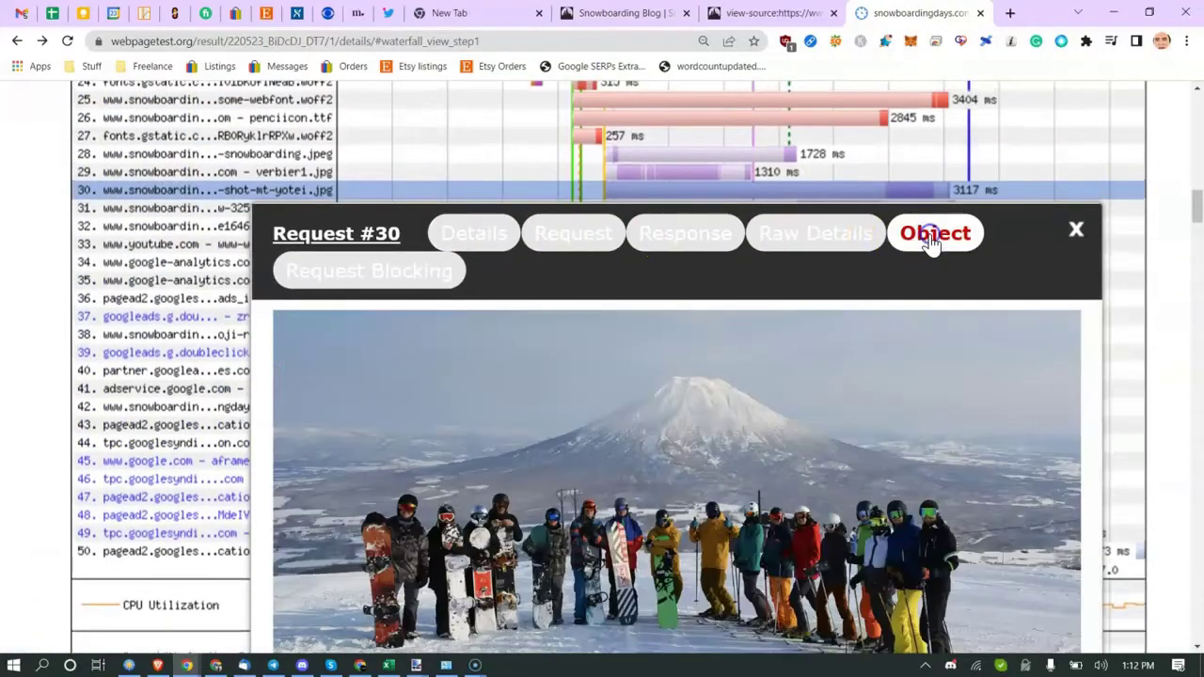
scroll(752, 390, "down", 2)
scroll(449, 226, "up", 2)
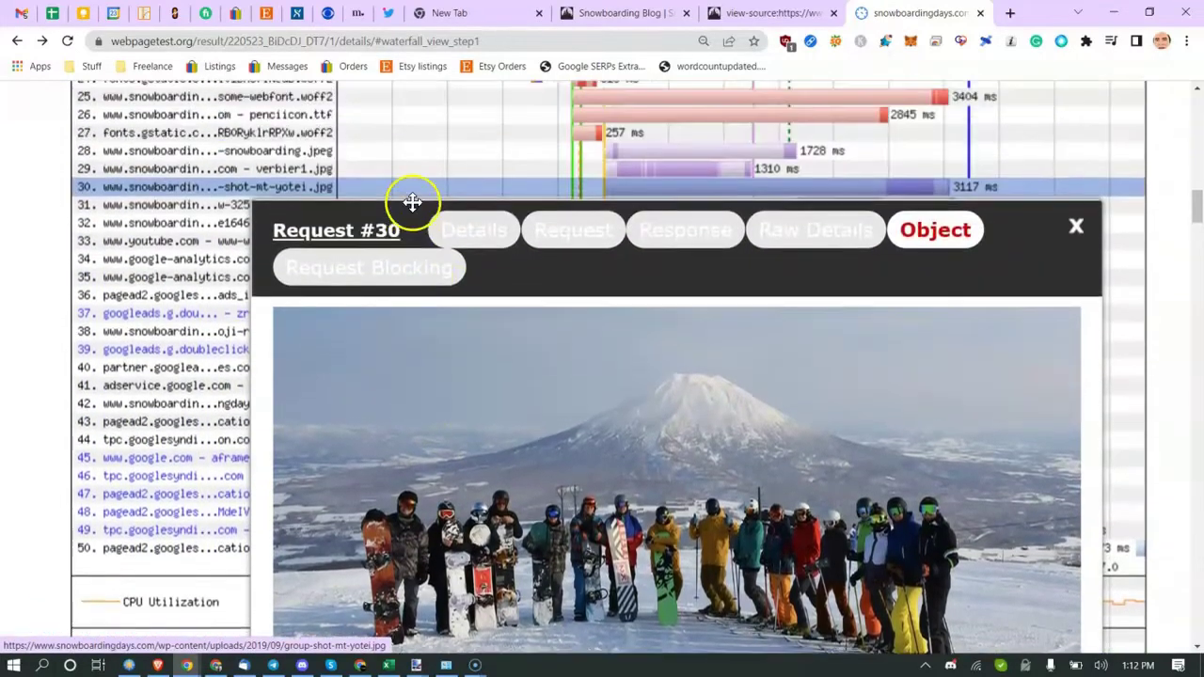
left_click(465, 232)
scroll(492, 564, "down", 3)
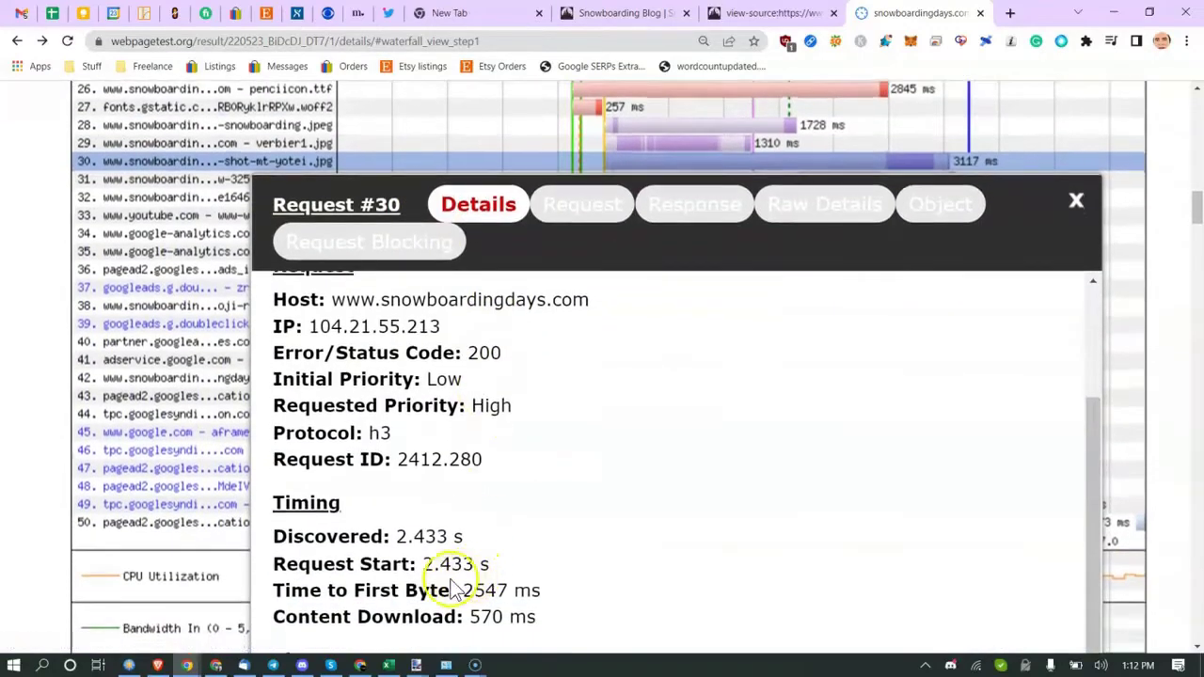
scroll(470, 565, "down", 4)
left_click_drag(526, 444, 562, 444)
left_click(562, 444)
scroll(616, 423, "up", 3)
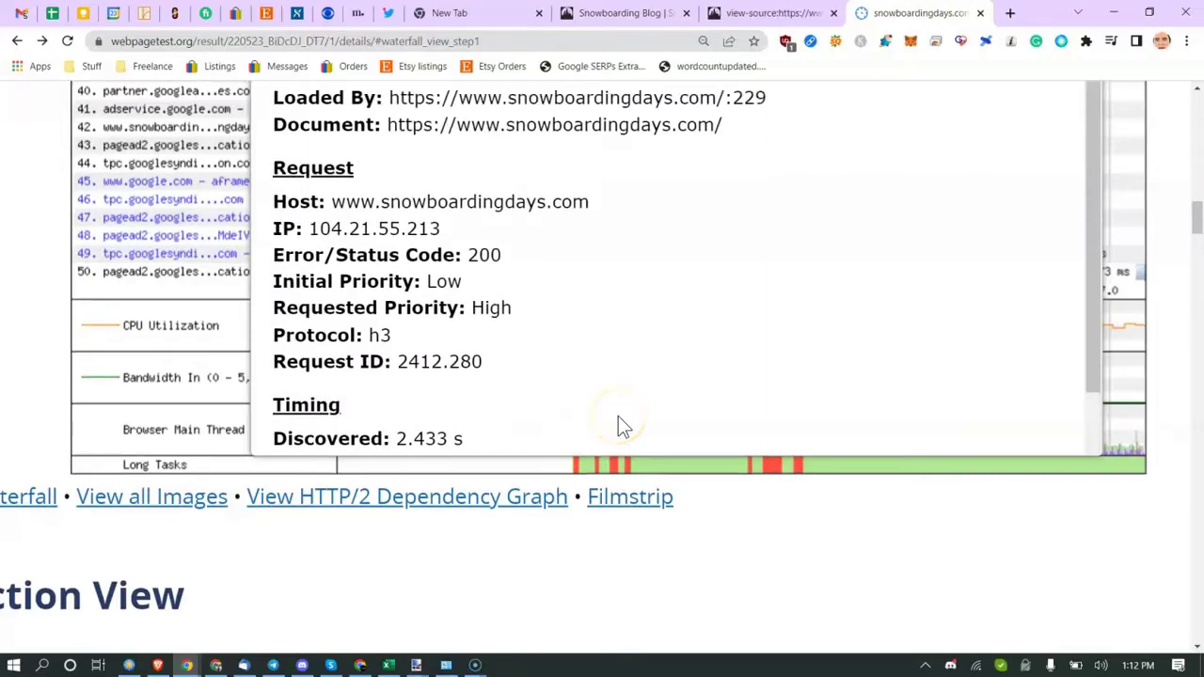
scroll(621, 418, "up", 5)
left_click(1076, 161)
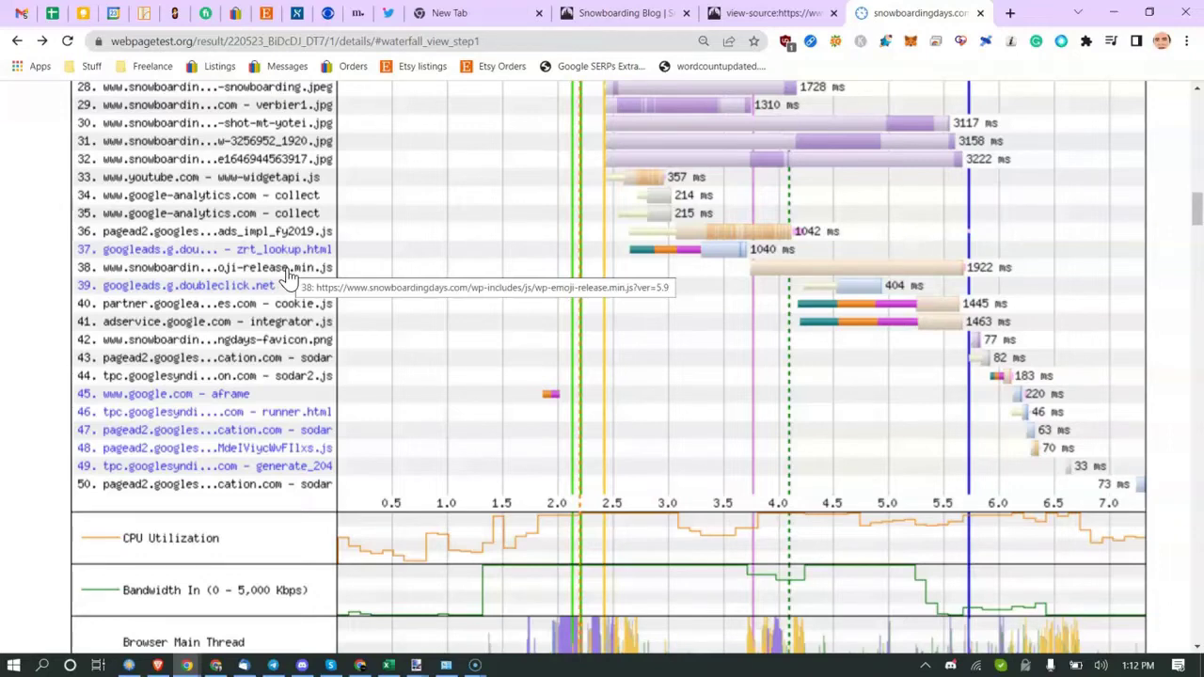
scroll(62, 368, "up", 5)
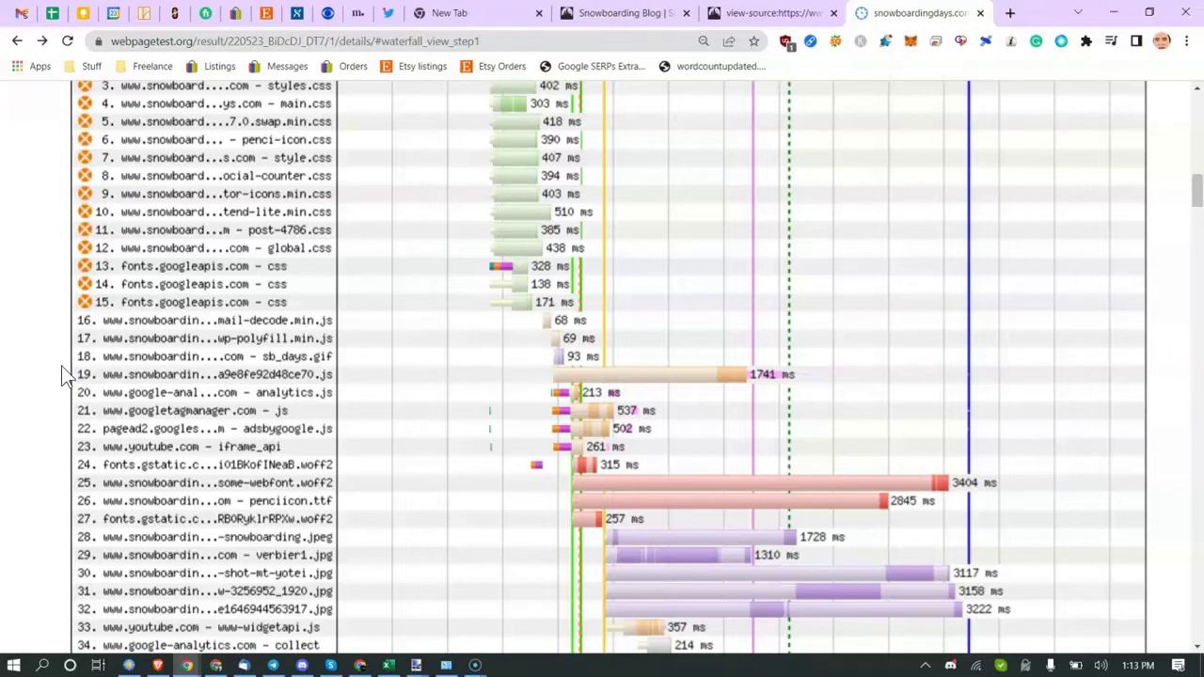
scroll(56, 405, "down", 2)
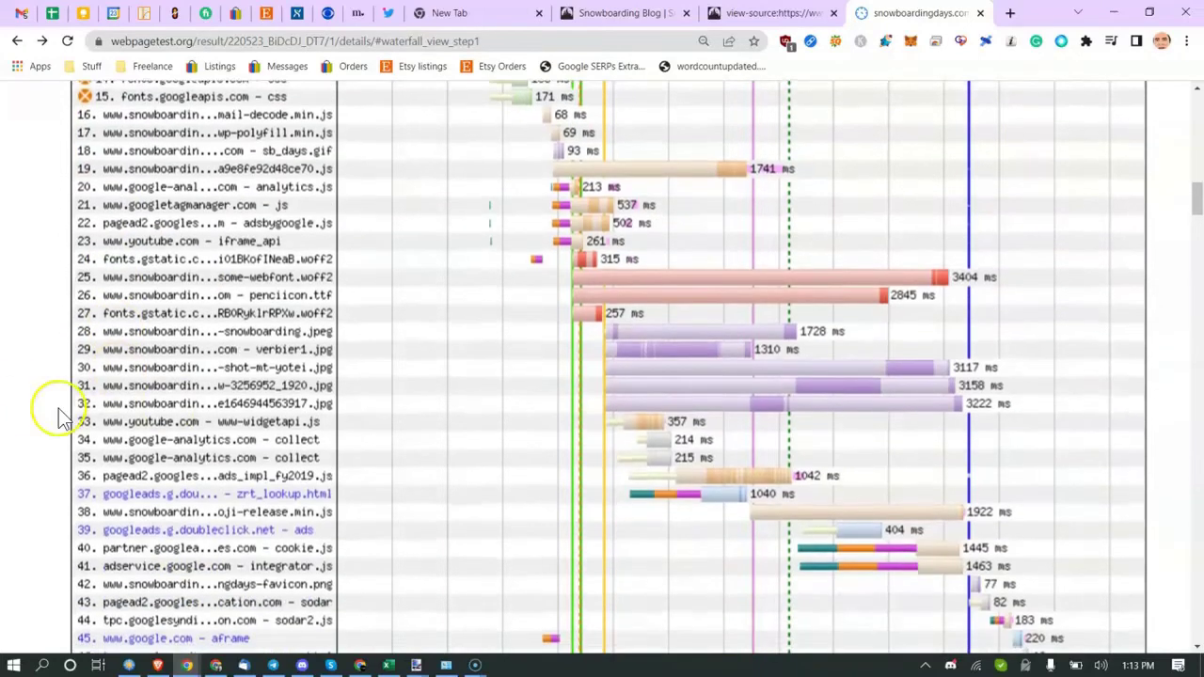
scroll(94, 411, "down", 2)
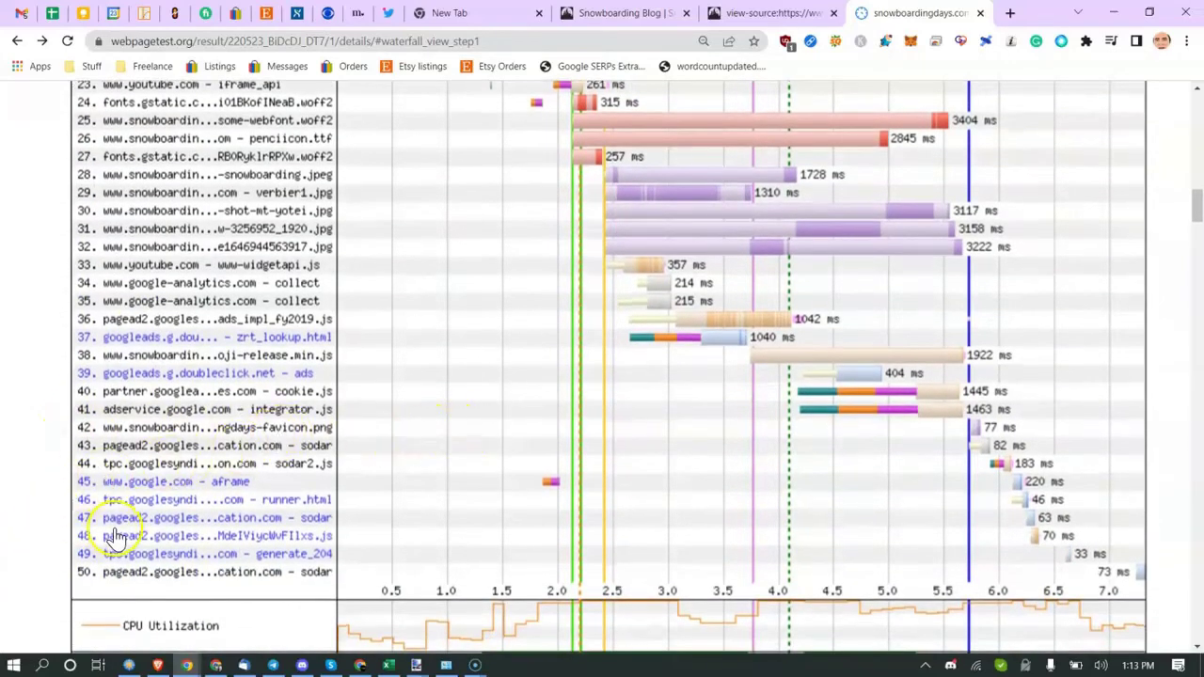
scroll(141, 536, "up", 1)
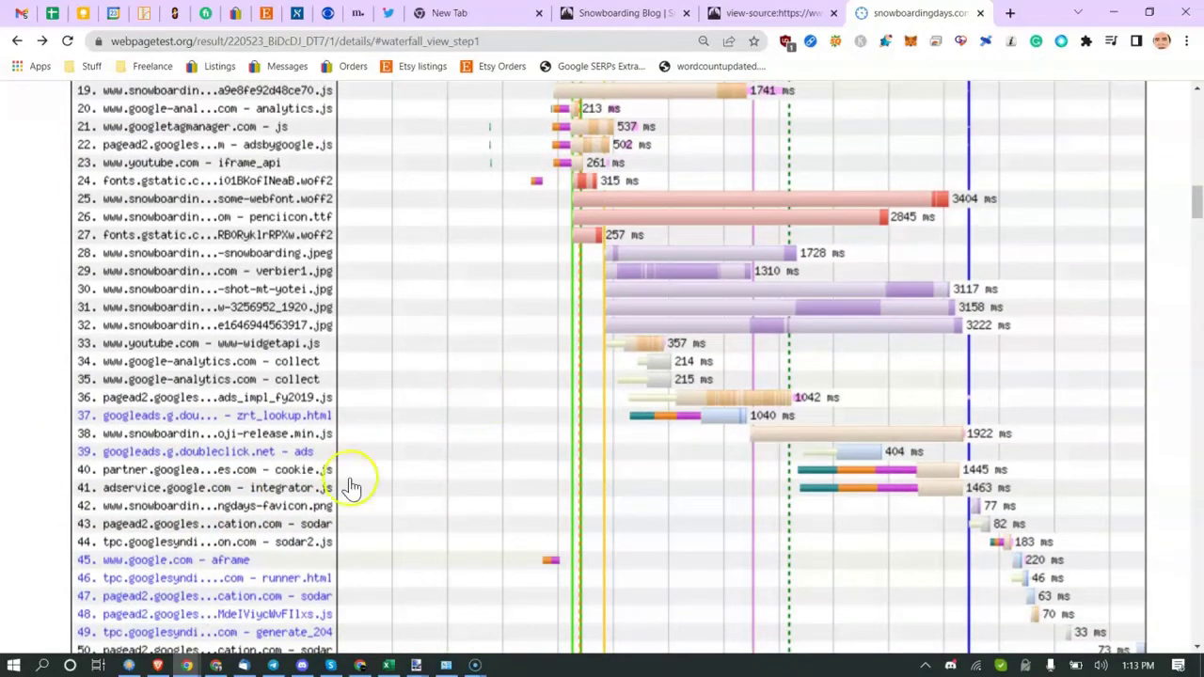
scroll(427, 412, "up", 2)
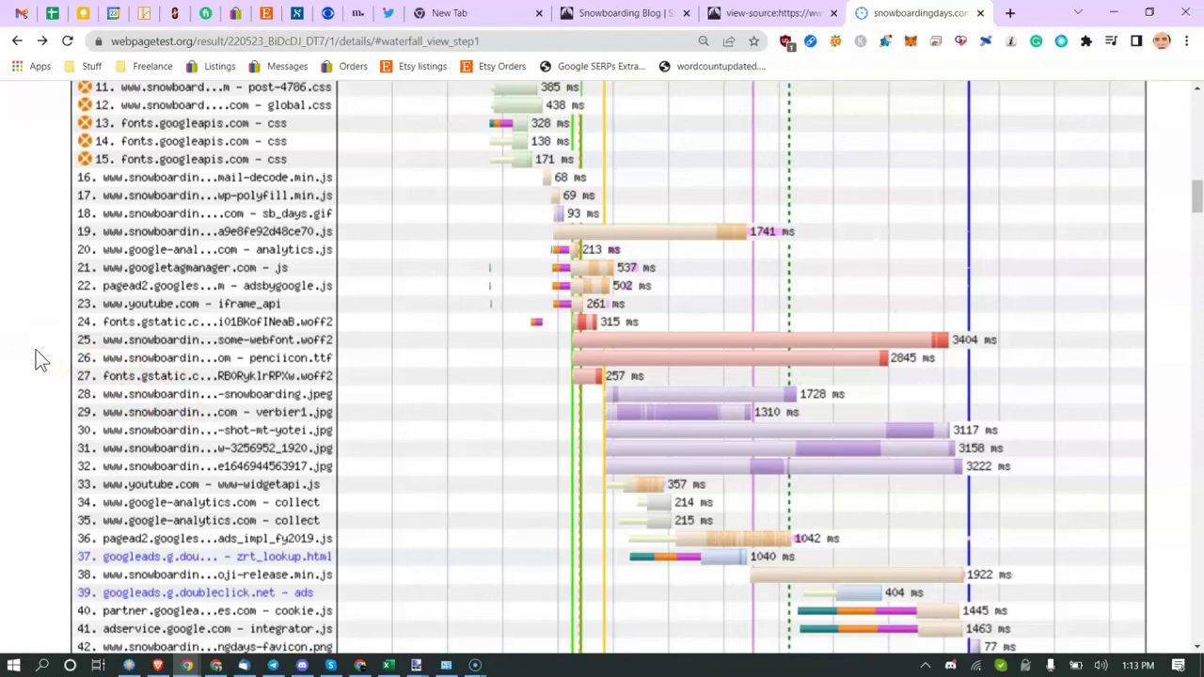
scroll(38, 358, "down", 1)
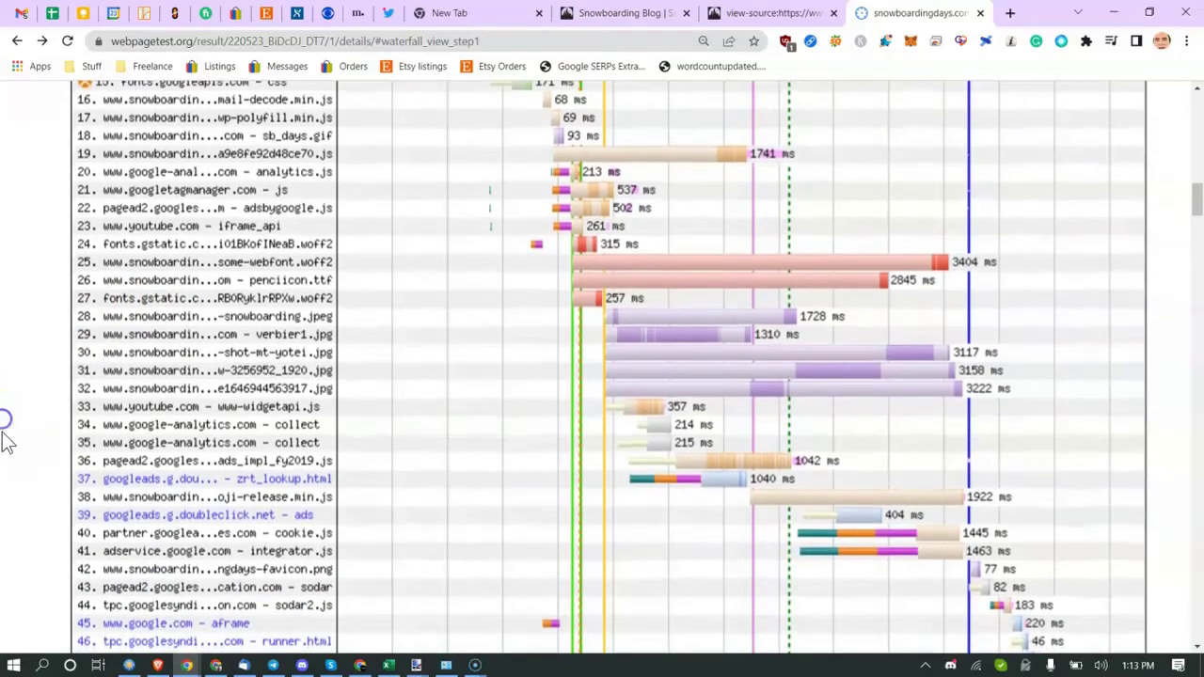